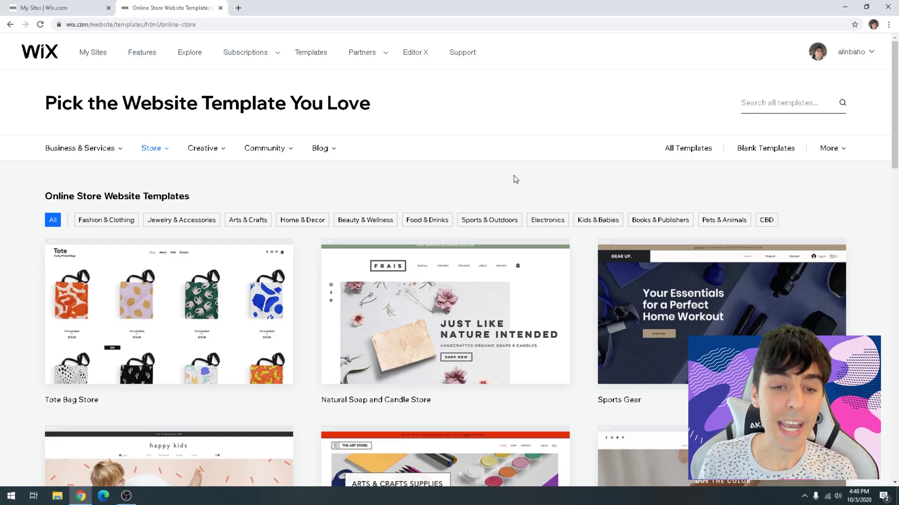
Step: Select Mysite 21 from the My Sites list to open its dashboard
{"action": "left_click", "coordinate": [62, 6]}
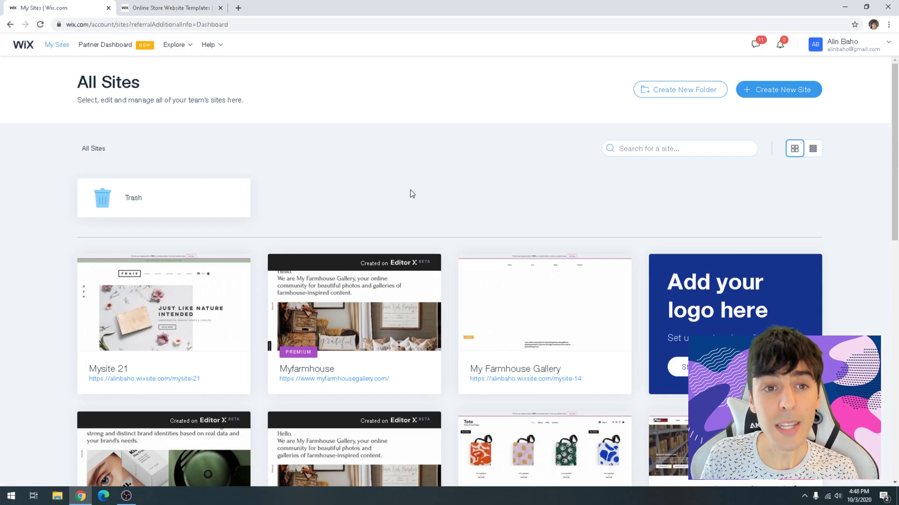
{"action": "left_click", "coordinate": [190, 5]}
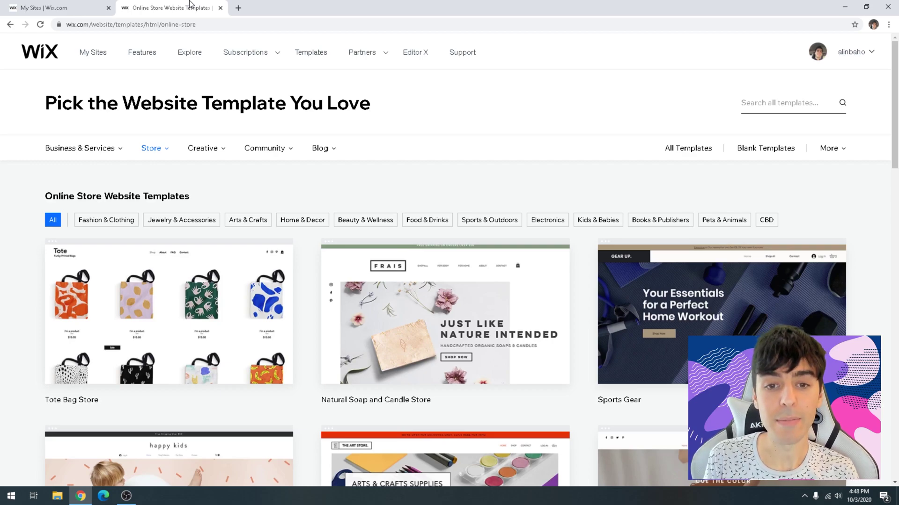
{"action": "left_click", "coordinate": [75, 4]}
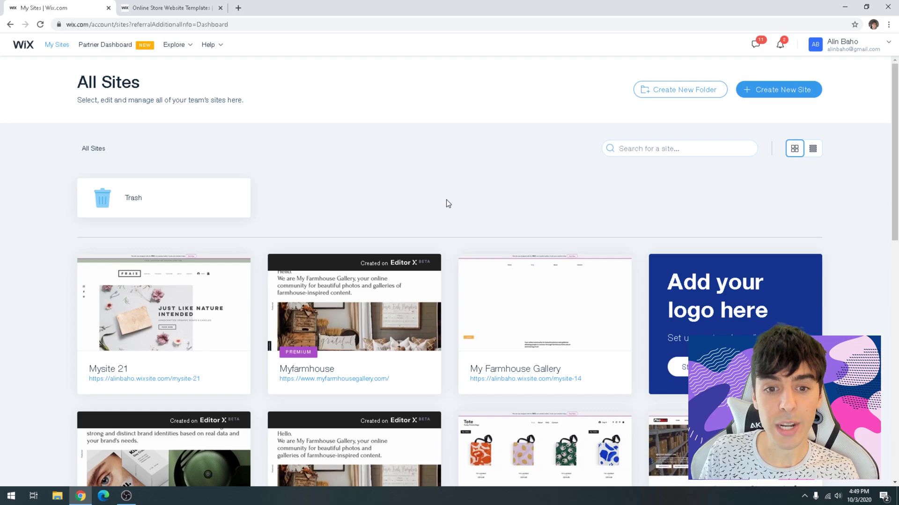
{"action": "mouse_move", "coordinate": [563, 298]}
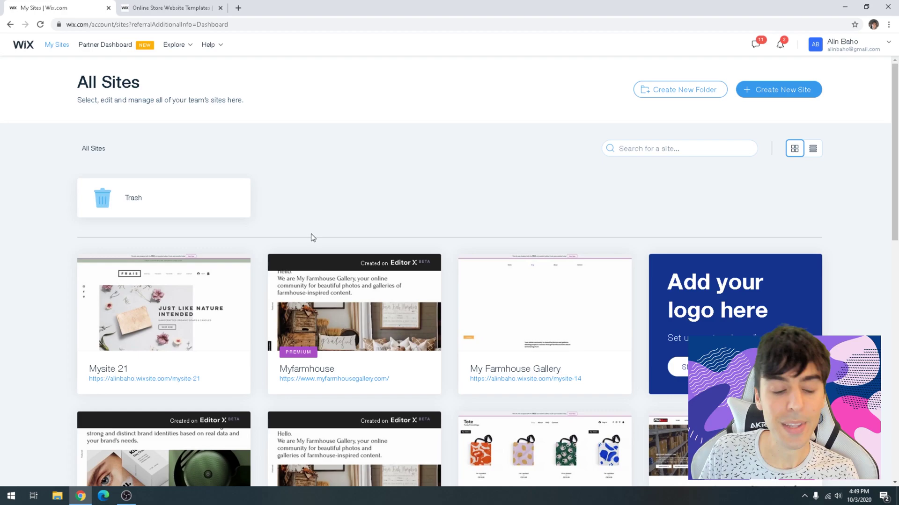
{"action": "left_click", "coordinate": [157, 296]}
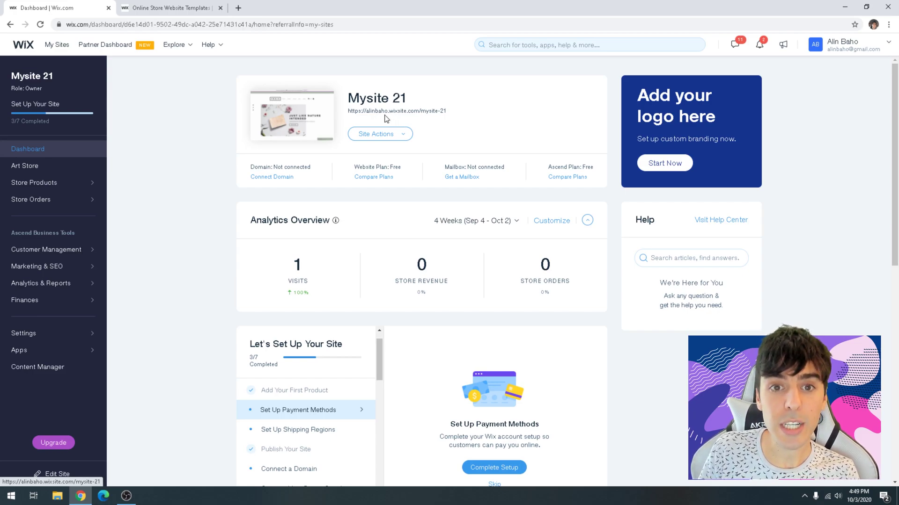
Step: View the live FRAIS soap-store site from its URL, then return to the dashboard
{"action": "left_click", "coordinate": [383, 112]}
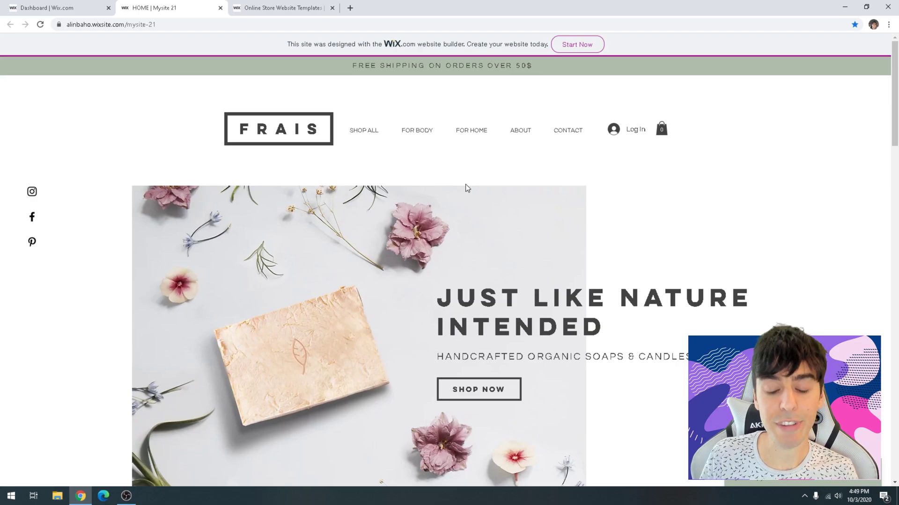
{"action": "left_click", "coordinate": [80, 6]}
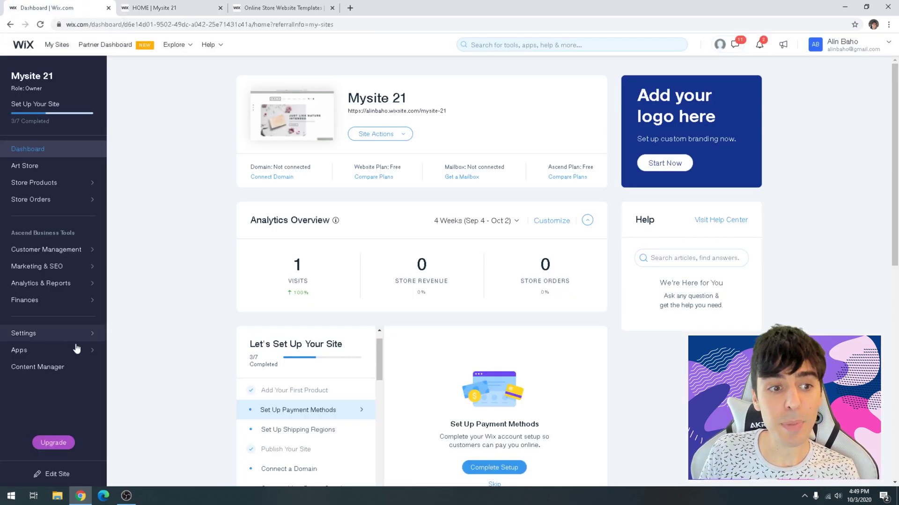
Step: Go to Settings > Privacy & Cookies and highlight the Display a Cookie Consent Banner option
{"action": "left_click", "coordinate": [56, 334]}
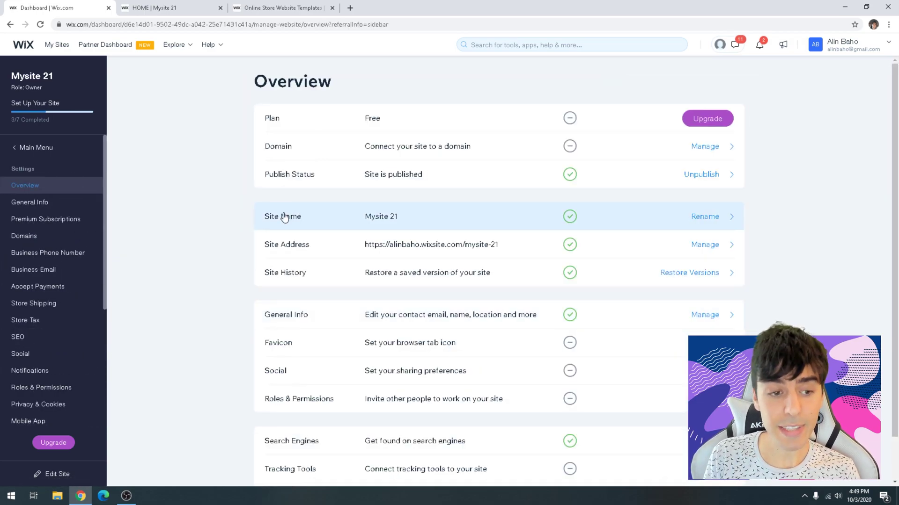
{"action": "left_click", "coordinate": [69, 412]}
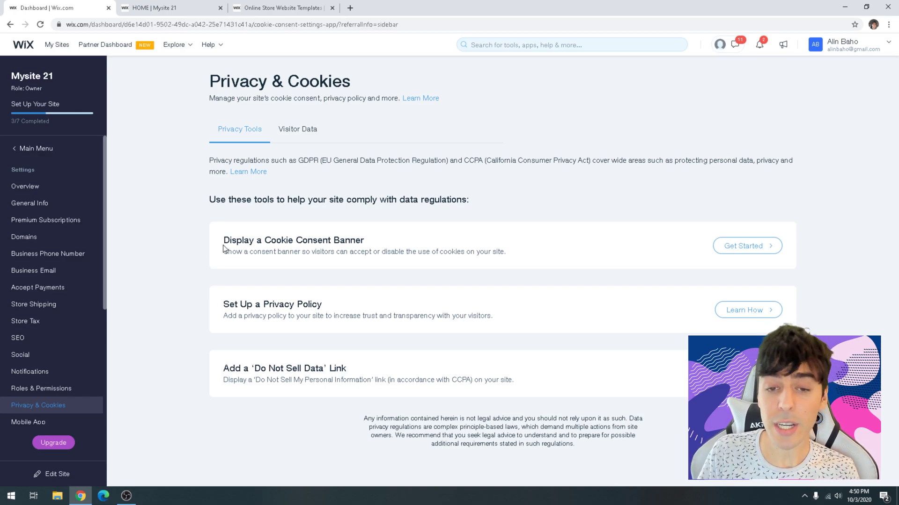
{"action": "left_click_drag", "start_coordinate": [223, 240], "coordinate": [386, 247]}
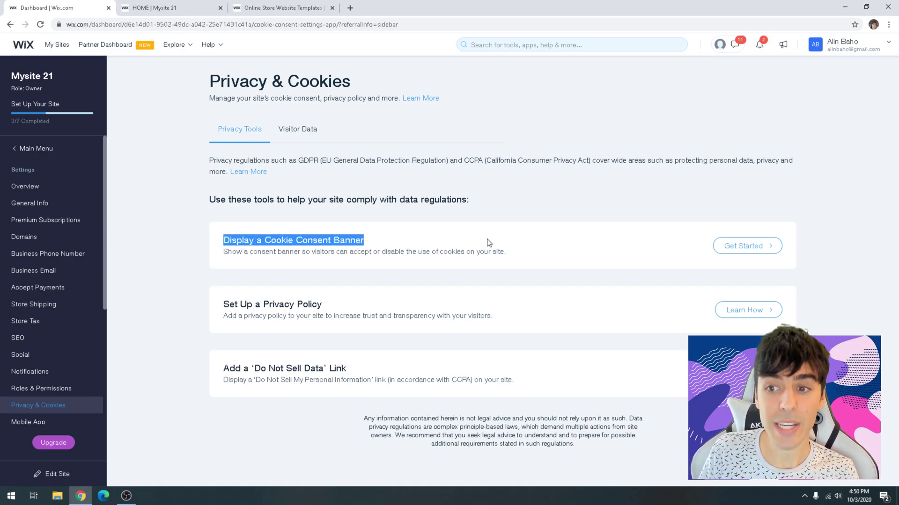
Step: Start the cookie consent banner setup and switch on Display Cookie Banner on Site
{"action": "left_click", "coordinate": [738, 245]}
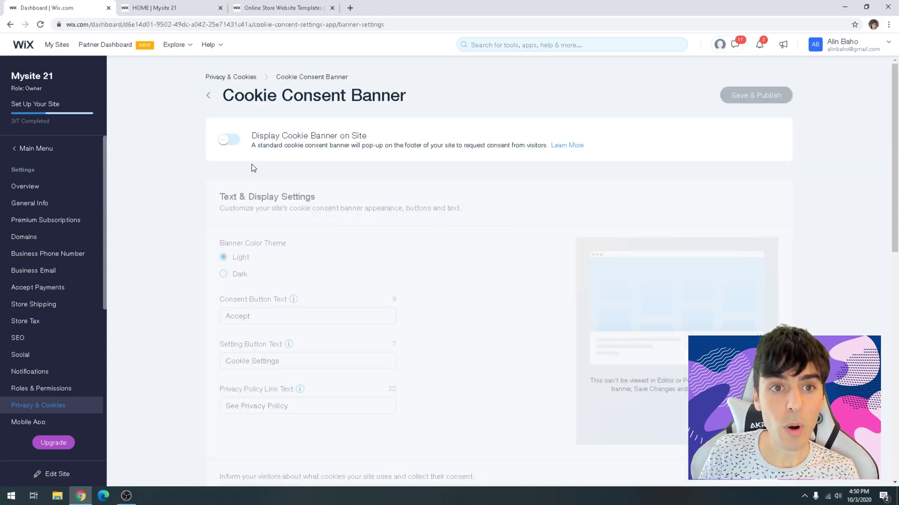
{"action": "left_click", "coordinate": [228, 143]}
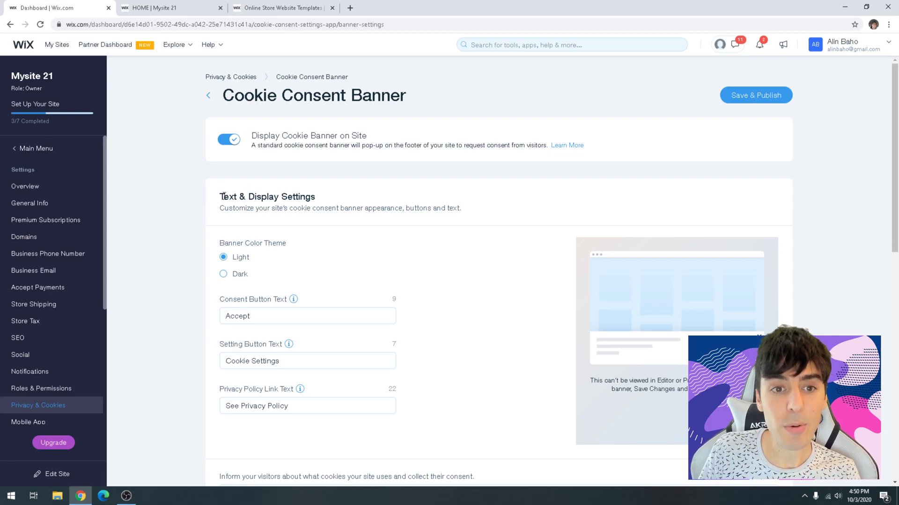
{"action": "scroll", "coordinate": [237, 146], "scroll_direction": "down", "scroll_amount": 1}
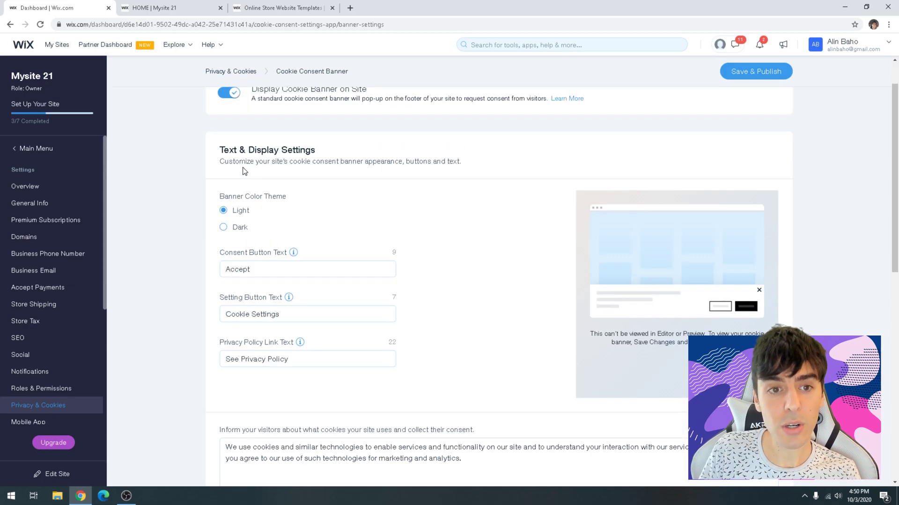
{"action": "left_click_drag", "start_coordinate": [220, 150], "coordinate": [306, 150]}
{"action": "left_click", "coordinate": [305, 149]}
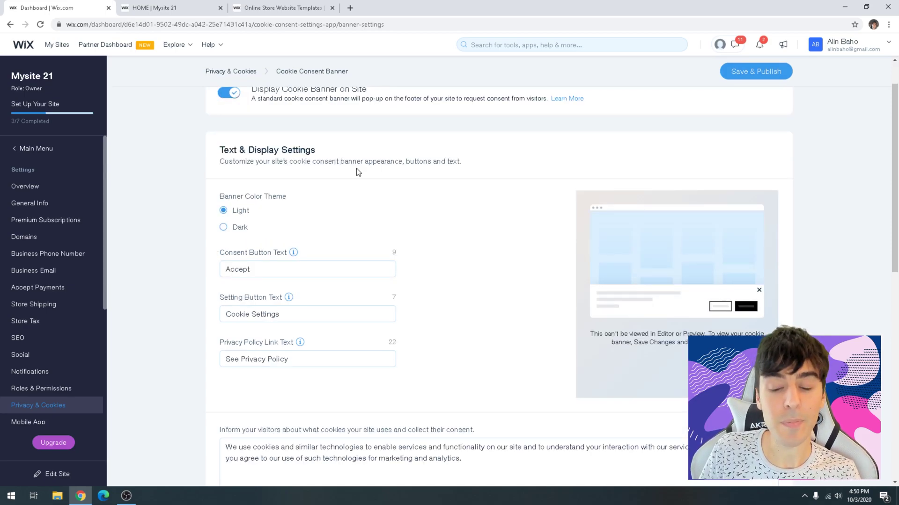
{"action": "scroll", "coordinate": [357, 171], "scroll_direction": "up", "scroll_amount": 1}
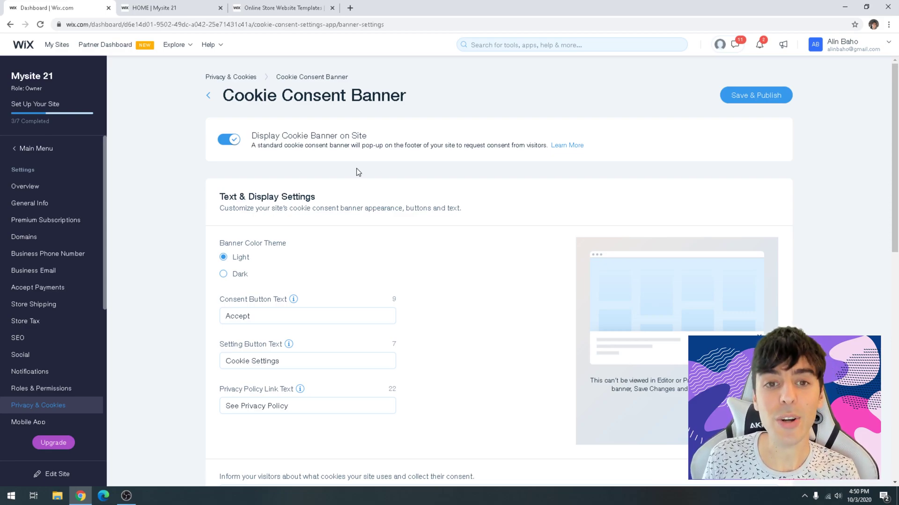
Step: Preview the Dark theme, keep Light, and review the Accept and Cookie Settings button texts
{"action": "left_click", "coordinate": [239, 278]}
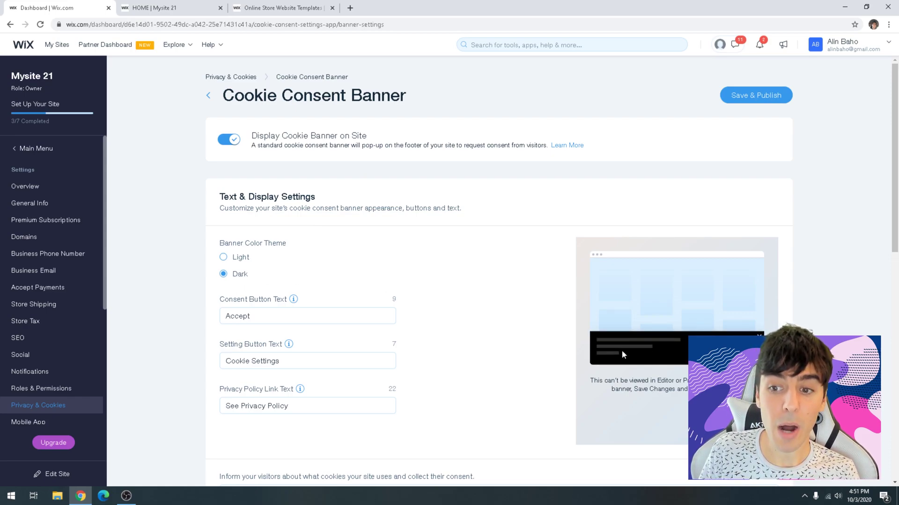
{"action": "left_click", "coordinate": [239, 261]}
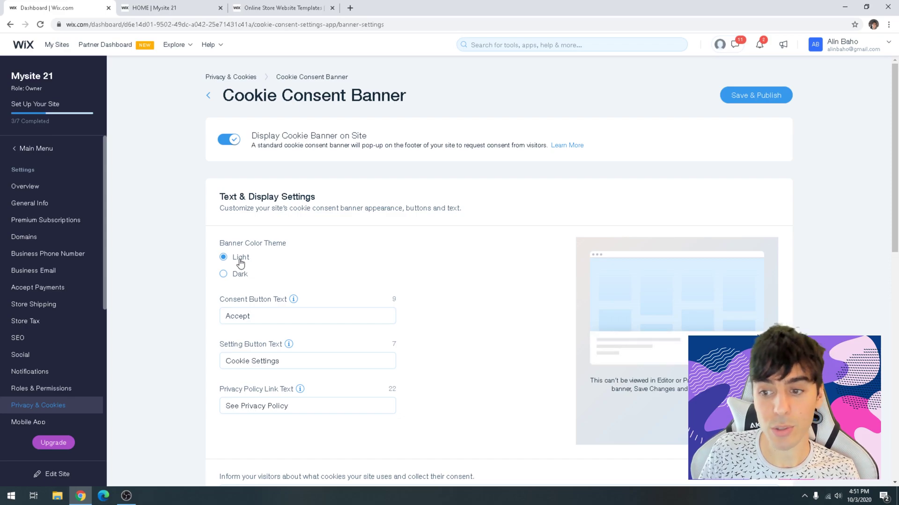
{"action": "scroll", "coordinate": [368, 269], "scroll_direction": "down", "scroll_amount": 1}
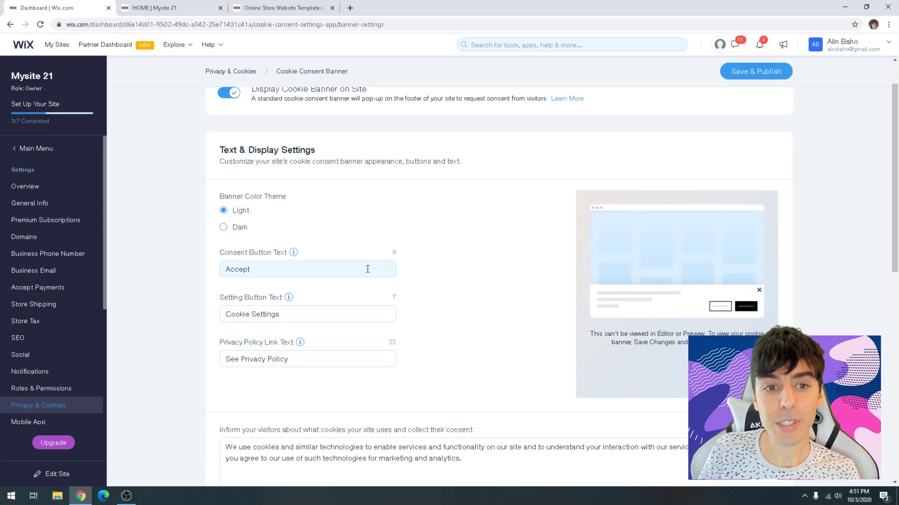
{"action": "left_click", "coordinate": [264, 272]}
{"action": "left_click", "coordinate": [376, 242]}
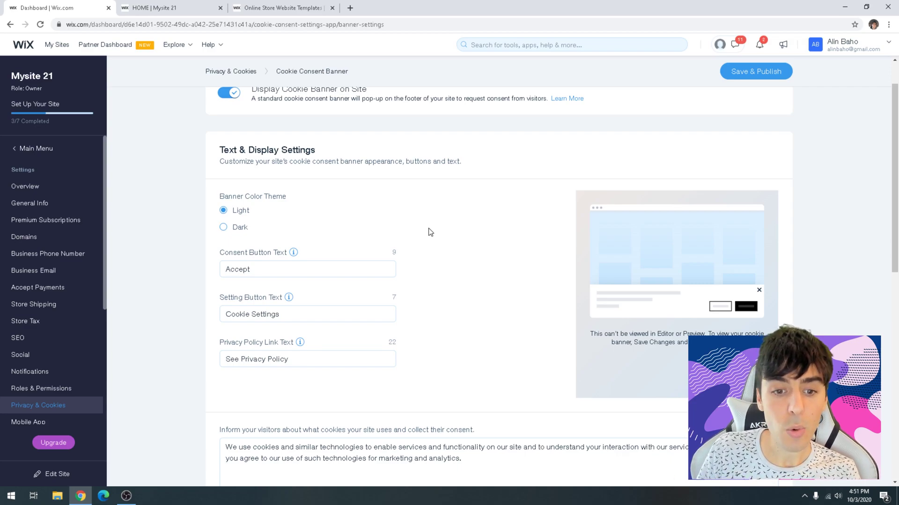
{"action": "scroll", "coordinate": [430, 232], "scroll_direction": "down", "scroll_amount": 2}
{"action": "scroll", "coordinate": [430, 232], "scroll_direction": "down", "scroll_amount": 1}
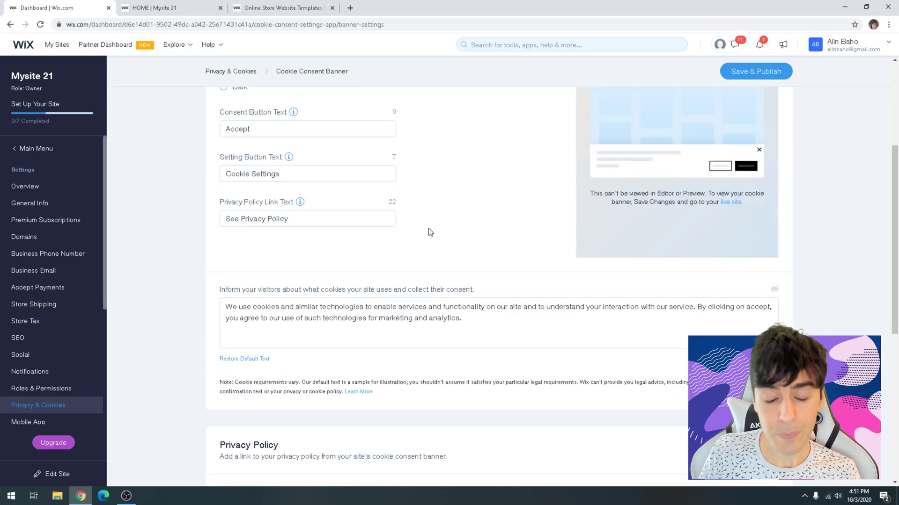
Step: Review the default consent message and the Privacy Policy section set to Page On My Site
{"action": "left_click_drag", "start_coordinate": [478, 320], "coordinate": [226, 304]}
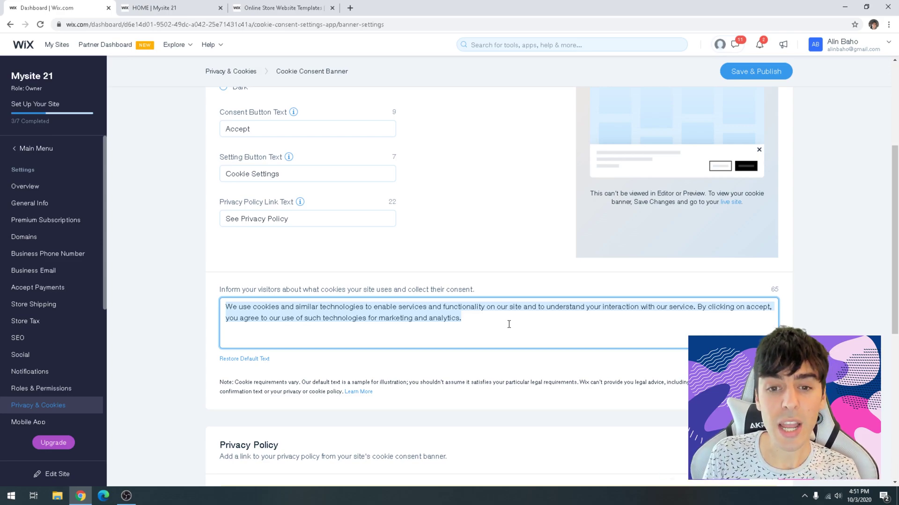
{"action": "scroll", "coordinate": [509, 324], "scroll_direction": "up", "scroll_amount": 3}
{"action": "scroll", "coordinate": [508, 327], "scroll_direction": "down", "scroll_amount": 1}
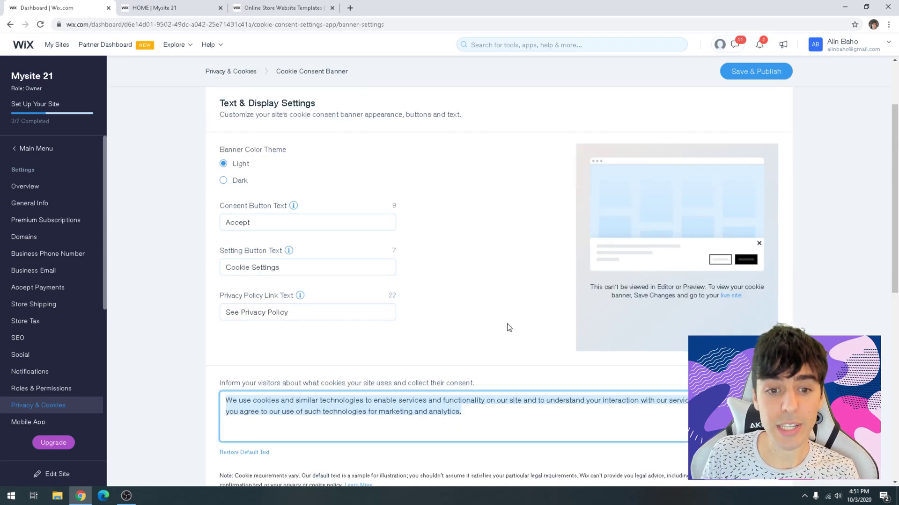
{"action": "scroll", "coordinate": [420, 331], "scroll_direction": "up", "scroll_amount": 2}
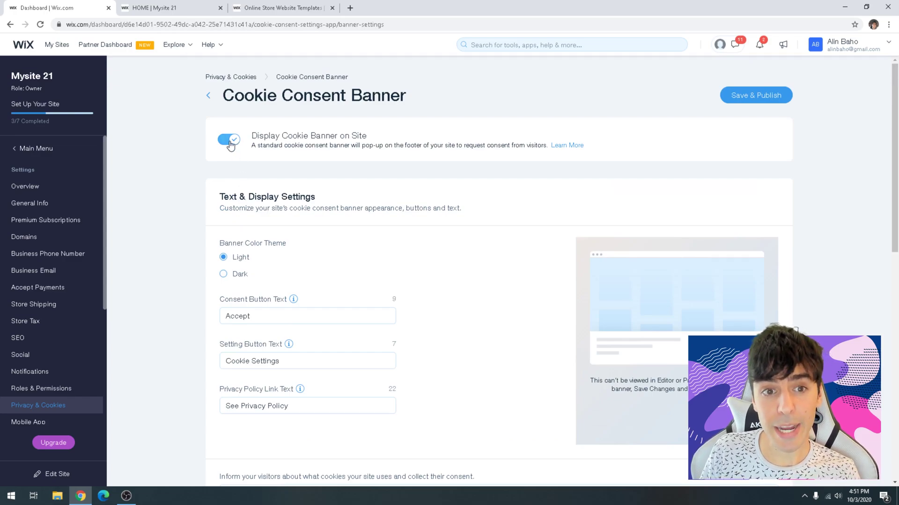
{"action": "scroll", "coordinate": [230, 146], "scroll_direction": "down", "scroll_amount": 2}
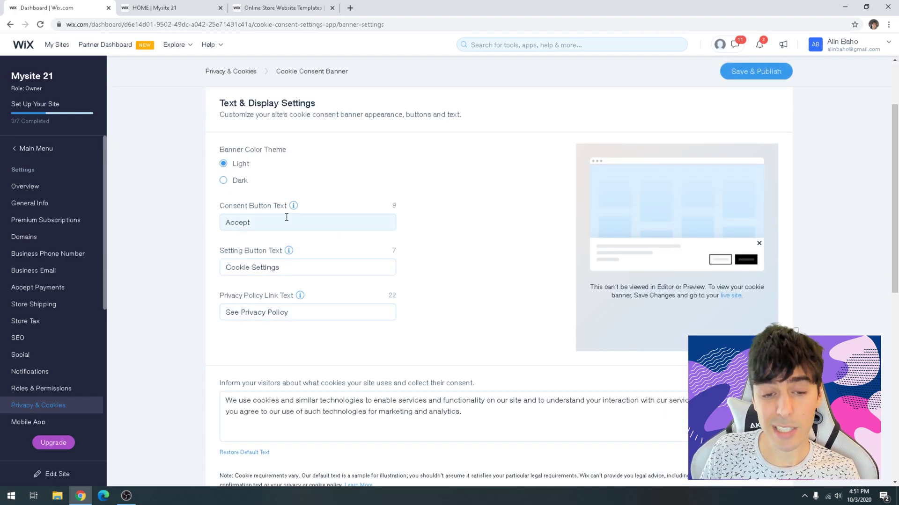
{"action": "scroll", "coordinate": [402, 299], "scroll_direction": "down", "scroll_amount": 2}
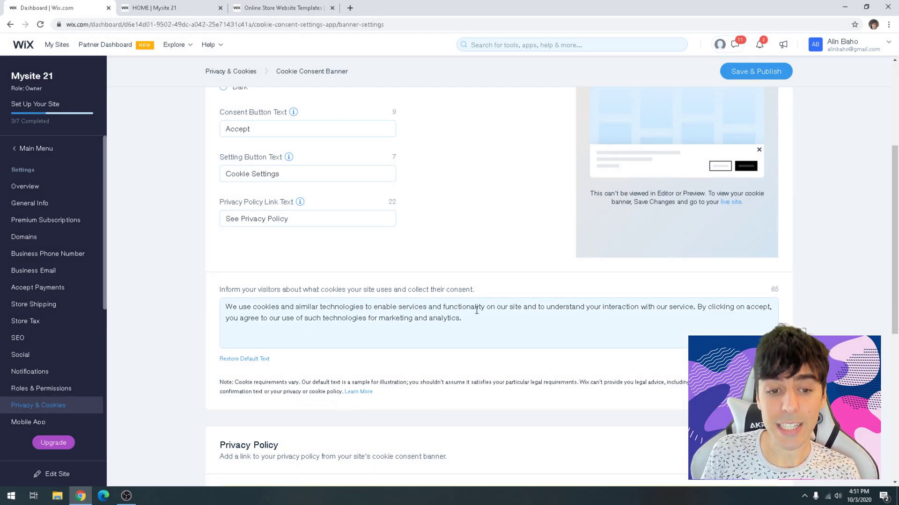
{"action": "scroll", "coordinate": [477, 310], "scroll_direction": "down", "scroll_amount": 5}
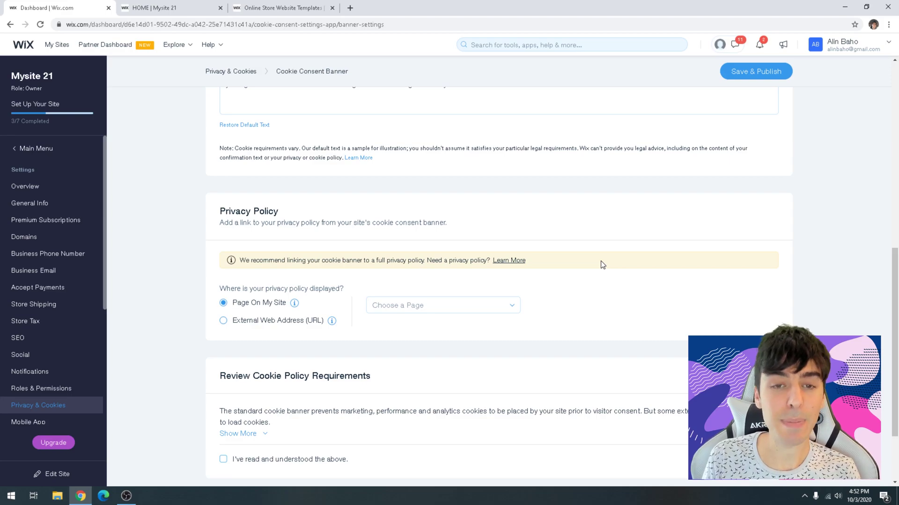
{"action": "scroll", "coordinate": [602, 265], "scroll_direction": "up", "scroll_amount": 10}
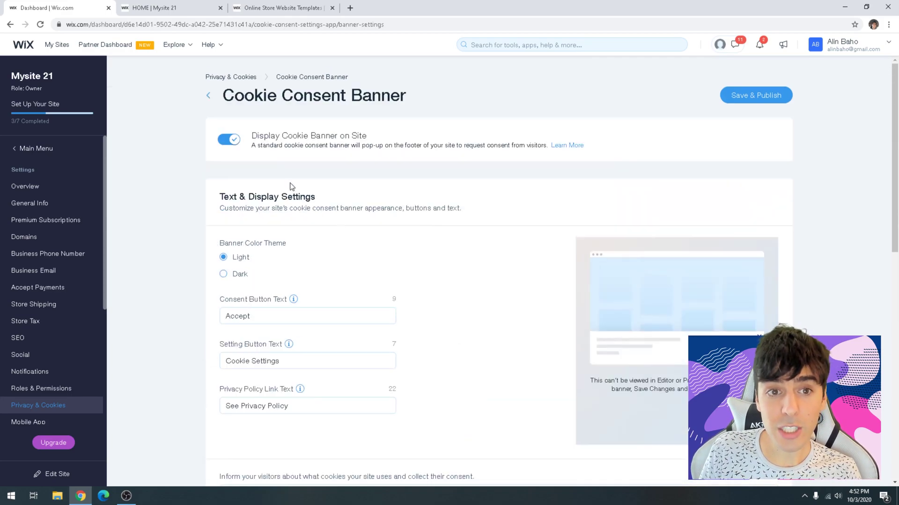
{"action": "scroll", "coordinate": [383, 227], "scroll_direction": "down", "scroll_amount": 8}
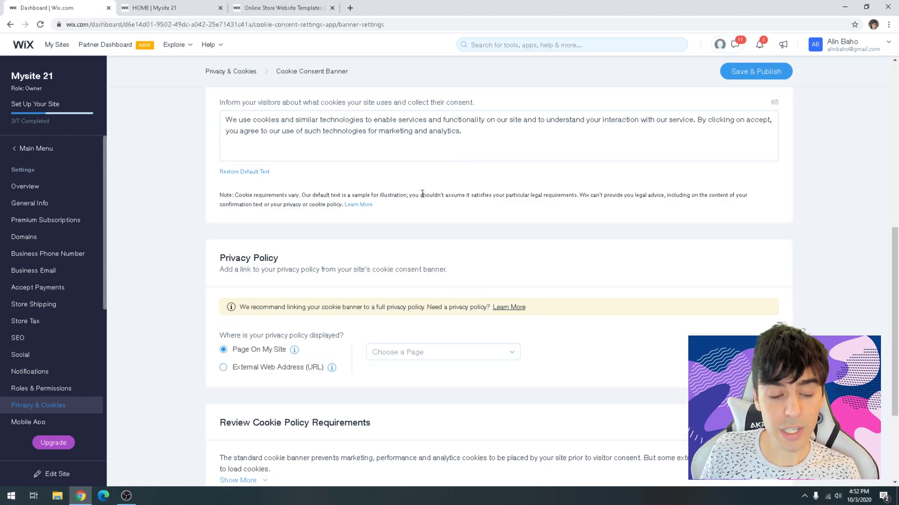
Step: Launch the site editor, then return to the cookie banner settings
{"action": "left_click", "coordinate": [53, 475]}
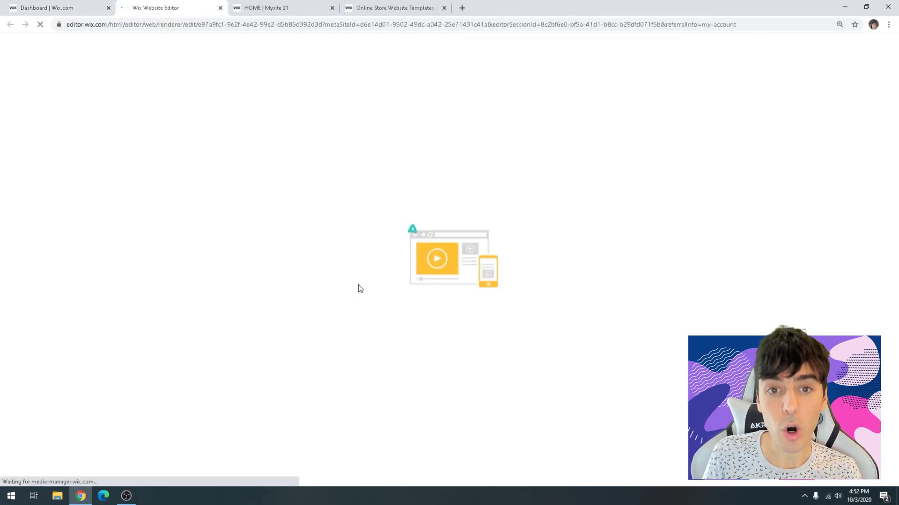
{"action": "left_click", "coordinate": [52, 7]}
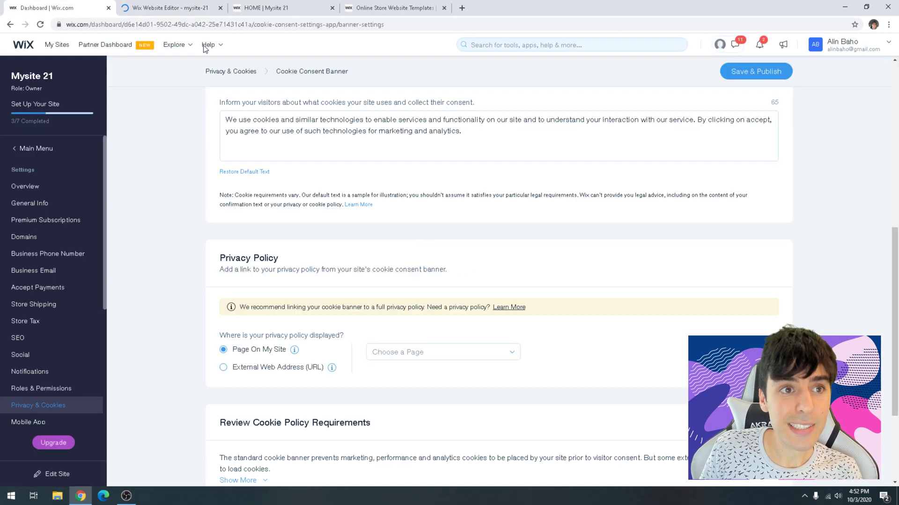
{"action": "scroll", "coordinate": [205, 48], "scroll_direction": "up", "scroll_amount": 3}
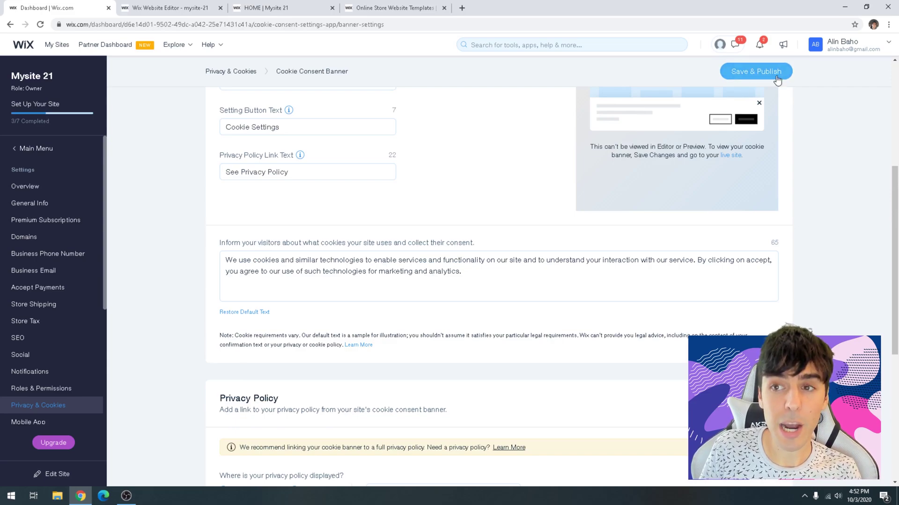
{"action": "scroll", "coordinate": [297, 169], "scroll_direction": "up", "scroll_amount": 5}
{"action": "scroll", "coordinate": [379, 171], "scroll_direction": "down", "scroll_amount": 8}
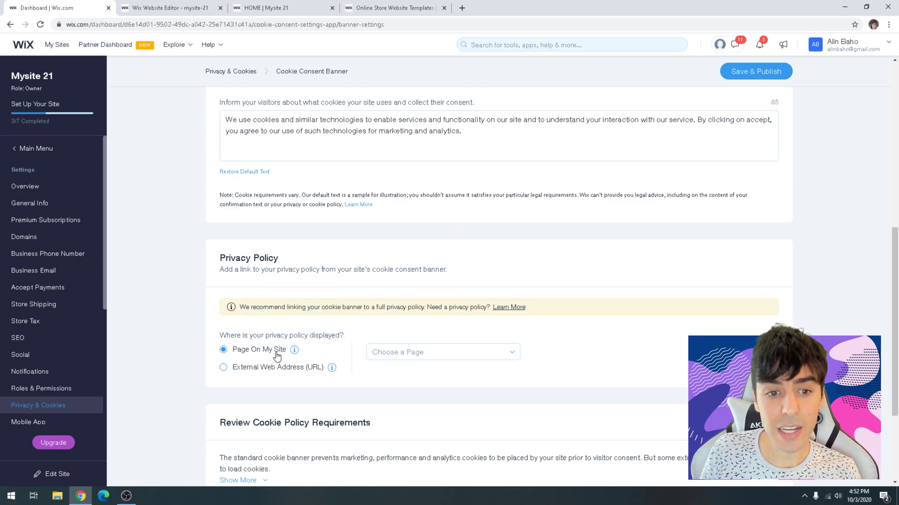
Step: Review the Choose a Page dropdown's pages, then switch to the editor's Add elements panel
{"action": "mouse_move", "coordinate": [294, 352]}
{"action": "left_click", "coordinate": [454, 356]}
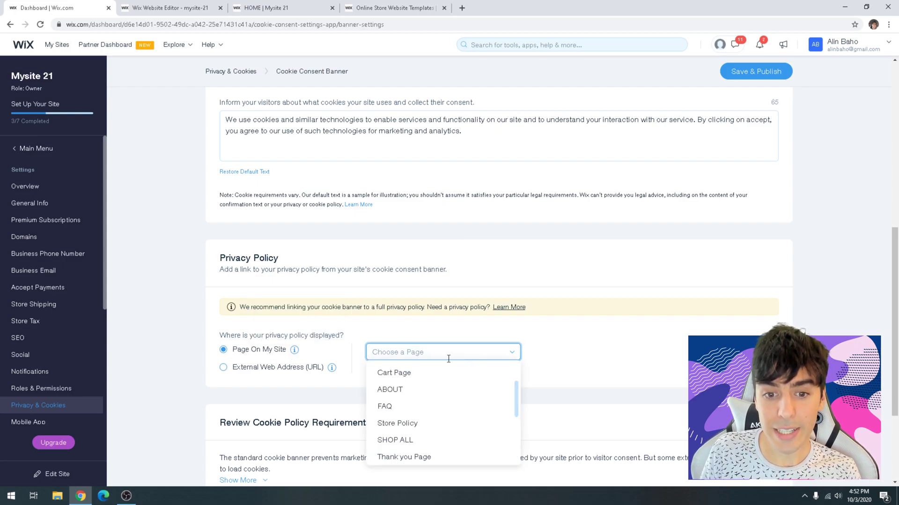
{"action": "scroll", "coordinate": [438, 412], "scroll_direction": "down", "scroll_amount": 4}
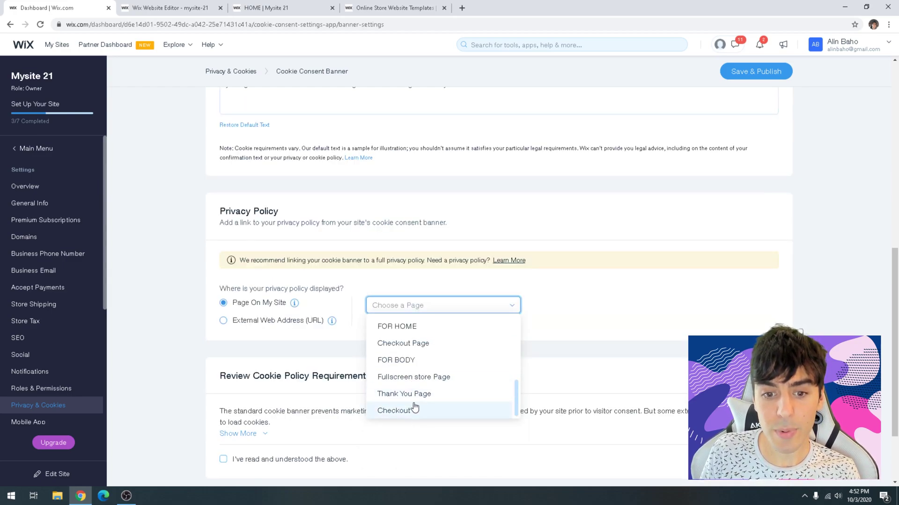
{"action": "scroll", "coordinate": [412, 410], "scroll_direction": "up", "scroll_amount": 3}
{"action": "scroll", "coordinate": [395, 341], "scroll_direction": "up", "scroll_amount": 2}
{"action": "scroll", "coordinate": [416, 401], "scroll_direction": "down", "scroll_amount": 3}
{"action": "scroll", "coordinate": [407, 381], "scroll_direction": "up", "scroll_amount": 5}
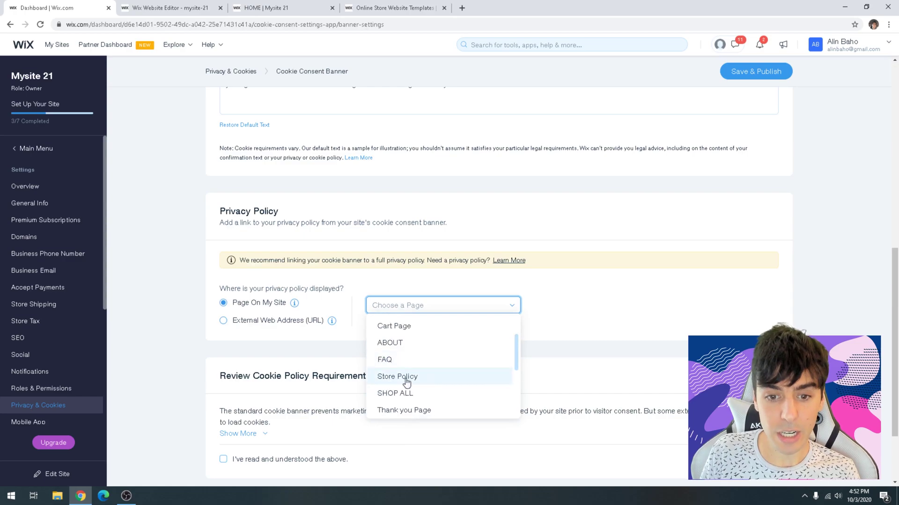
{"action": "scroll", "coordinate": [333, 287], "scroll_direction": "down", "scroll_amount": 2}
{"action": "left_click", "coordinate": [178, 7]}
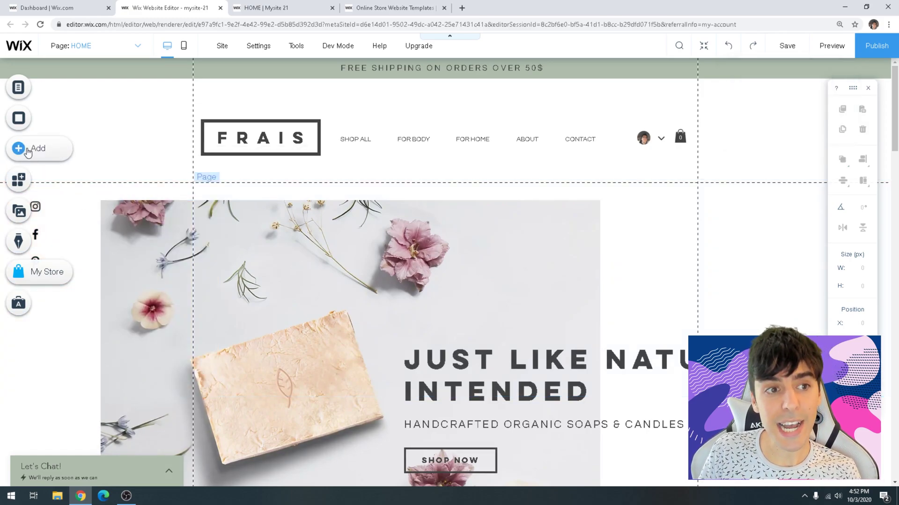
{"action": "left_click", "coordinate": [13, 150]}
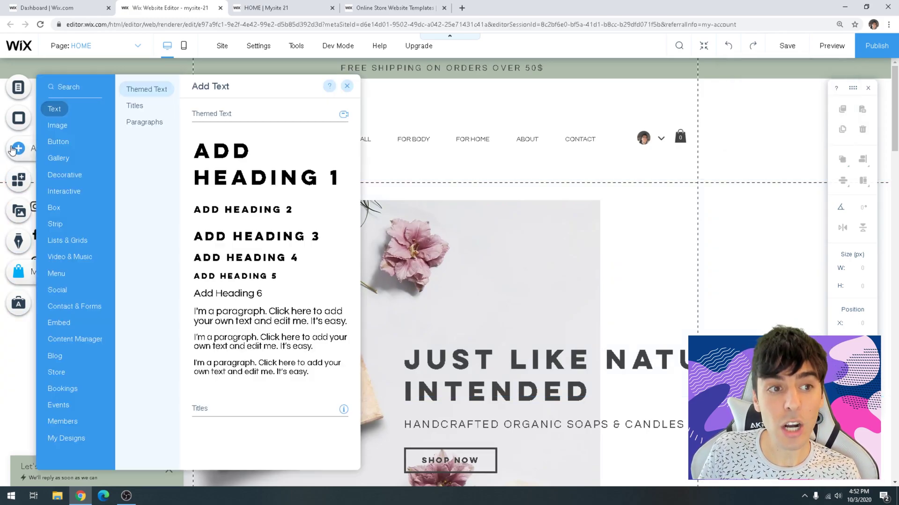
Step: Add a new site page named 'Policy'
{"action": "left_click", "coordinate": [19, 89]}
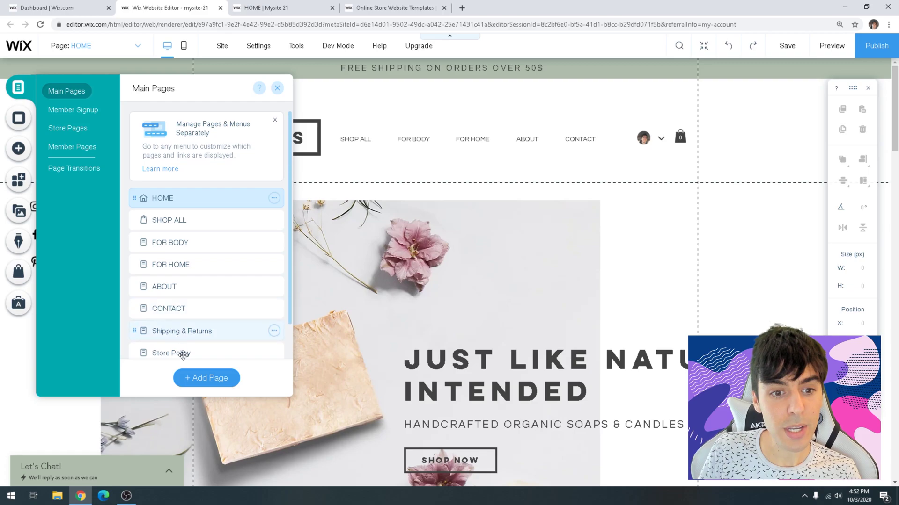
{"action": "left_click", "coordinate": [201, 380]}
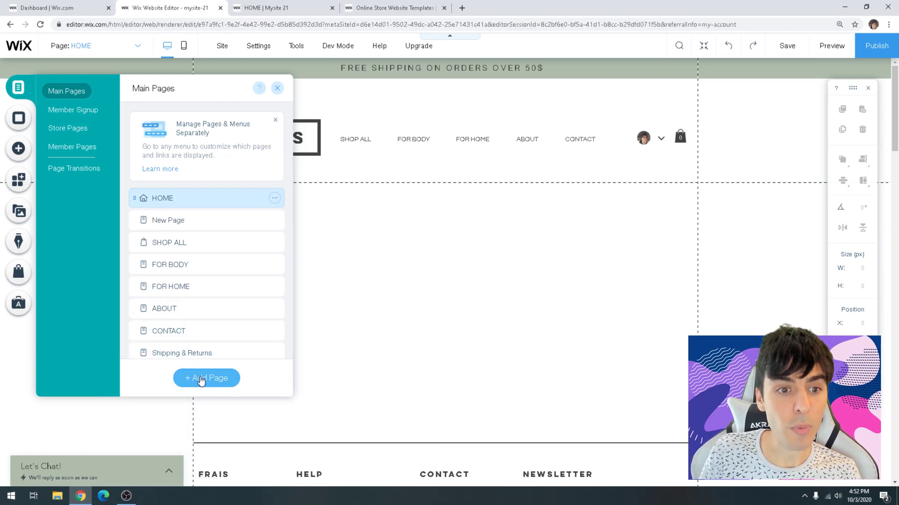
{"action": "type", "text": "Policy"}
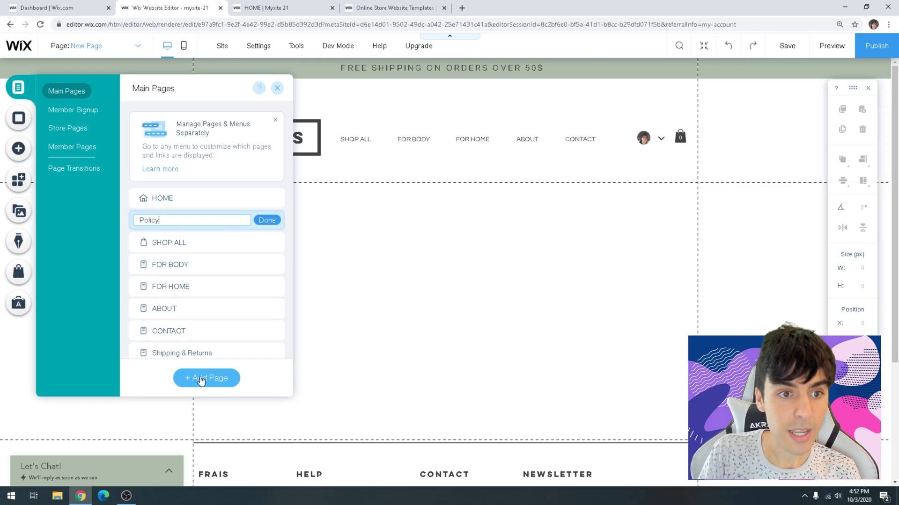
{"action": "key", "text": "Return"}
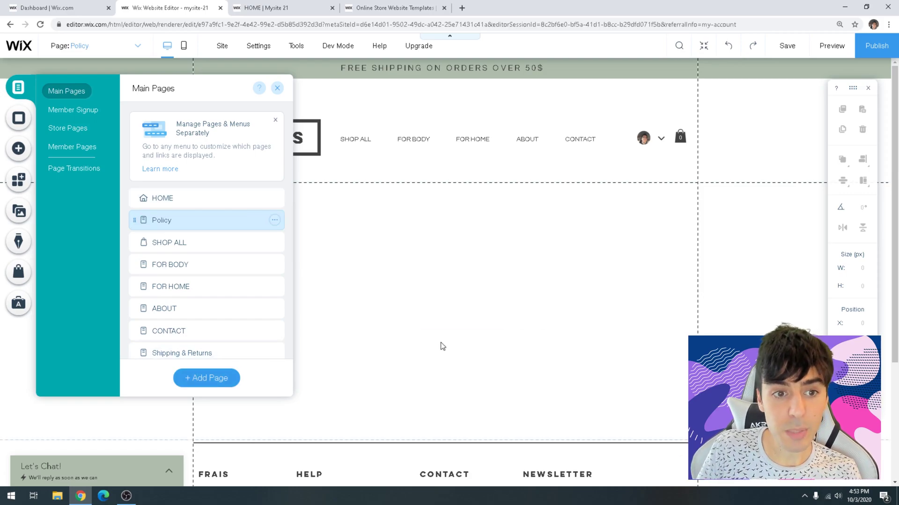
{"action": "left_click", "coordinate": [443, 346]}
Step: Place a paragraph text box on the Policy page and enlarge it to 938 × 352
{"action": "left_click", "coordinate": [19, 156]}
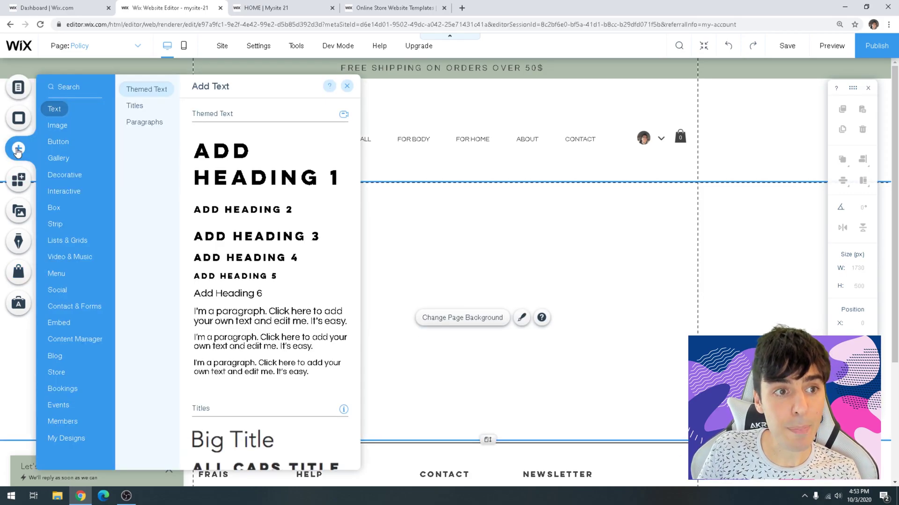
{"action": "left_click_drag", "start_coordinate": [216, 315], "coordinate": [254, 229]}
{"action": "left_click_drag", "start_coordinate": [367, 232], "coordinate": [688, 220]}
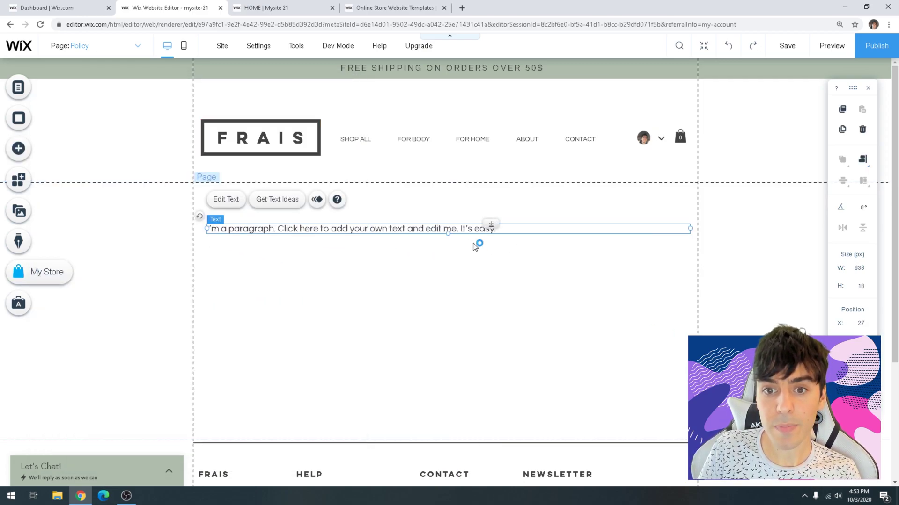
{"action": "left_click_drag", "start_coordinate": [448, 242], "coordinate": [459, 402]}
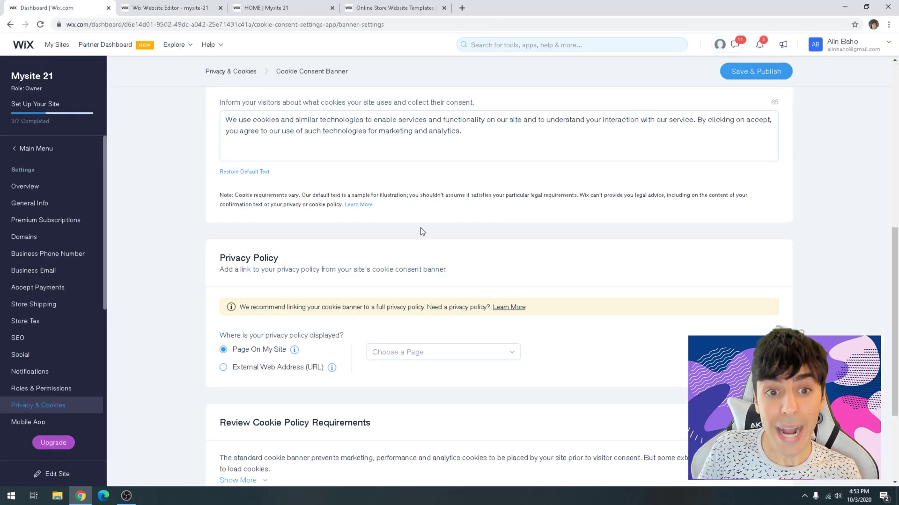
Step: Highlight the Privacy Policy recommendation and open its Learn More help article
{"action": "scroll", "coordinate": [420, 228], "scroll_direction": "up", "scroll_amount": 8}
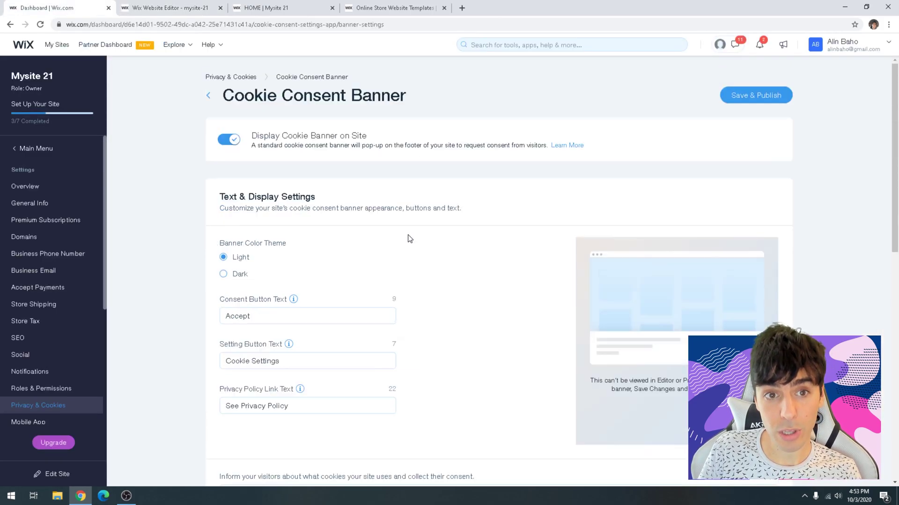
{"action": "scroll", "coordinate": [357, 211], "scroll_direction": "down", "scroll_amount": 3}
{"action": "scroll", "coordinate": [357, 214], "scroll_direction": "down", "scroll_amount": 6}
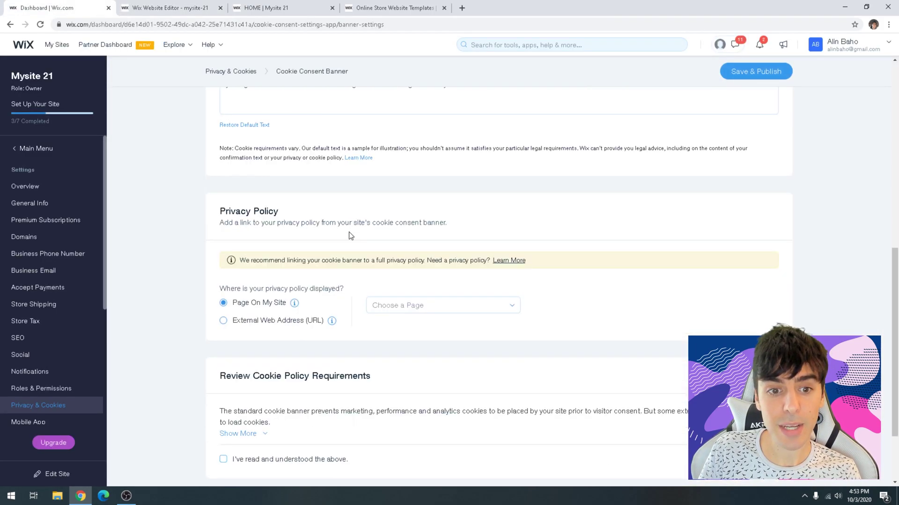
{"action": "left_click_drag", "start_coordinate": [225, 211], "coordinate": [275, 207]}
{"action": "left_click", "coordinate": [234, 226]}
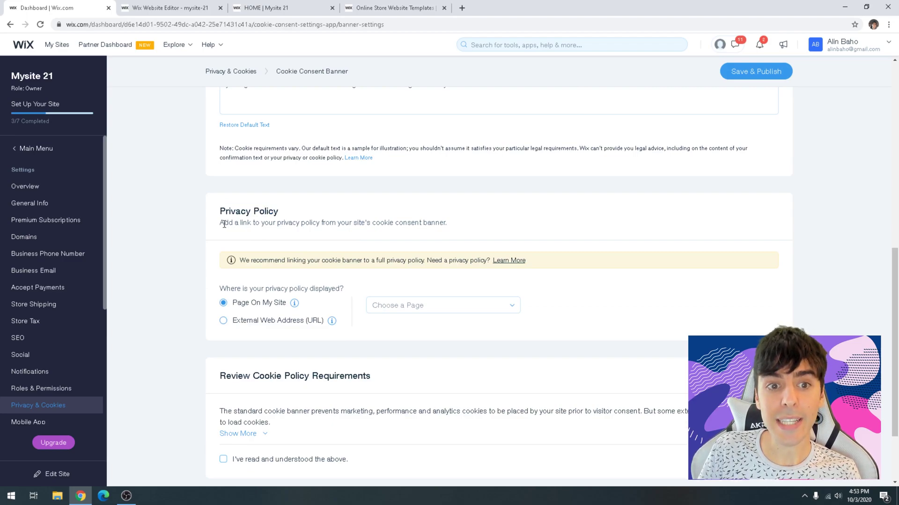
{"action": "left_click_drag", "start_coordinate": [224, 224], "coordinate": [446, 224]}
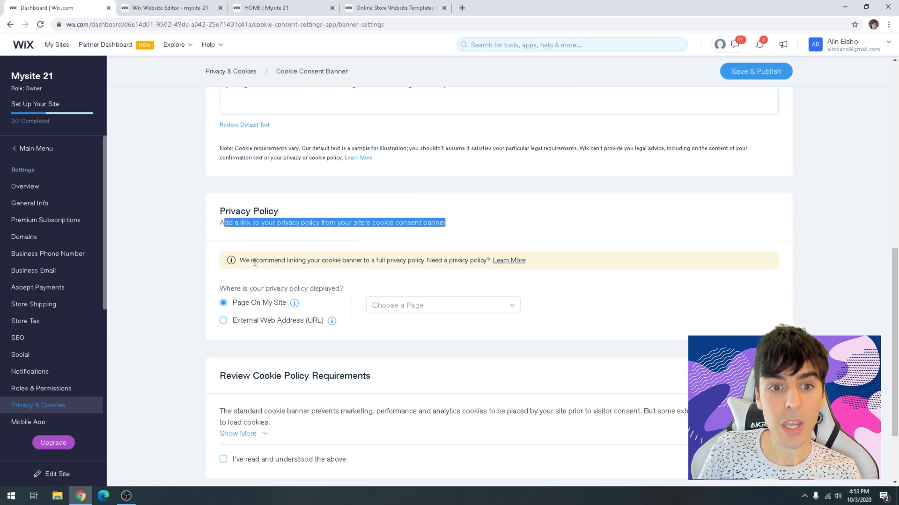
{"action": "left_click_drag", "start_coordinate": [255, 262], "coordinate": [466, 260]}
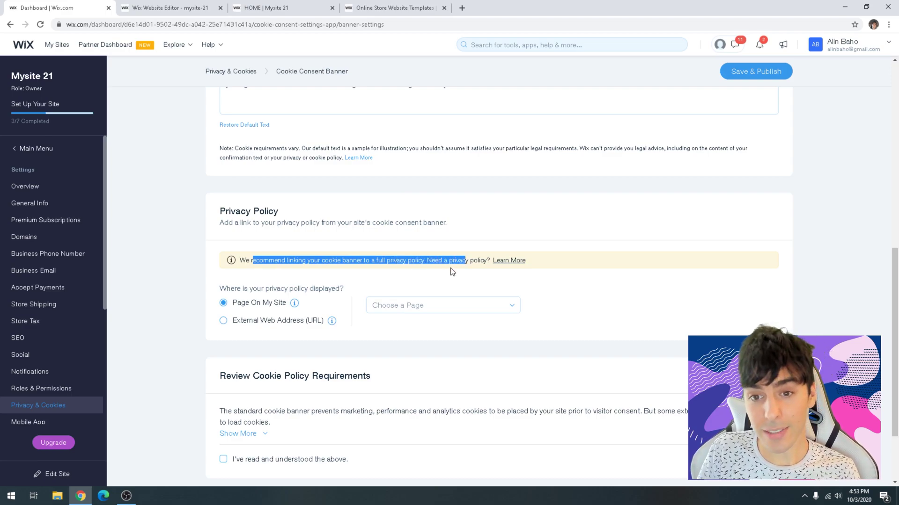
{"action": "left_click", "coordinate": [519, 266]}
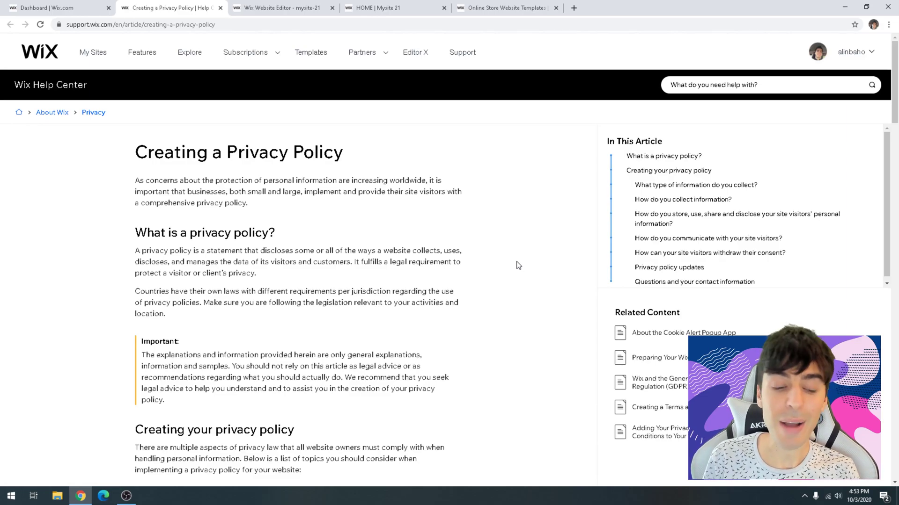
Step: Select the article's sample paragraph about what information is collected
{"action": "scroll", "coordinate": [519, 265], "scroll_direction": "down", "scroll_amount": 6}
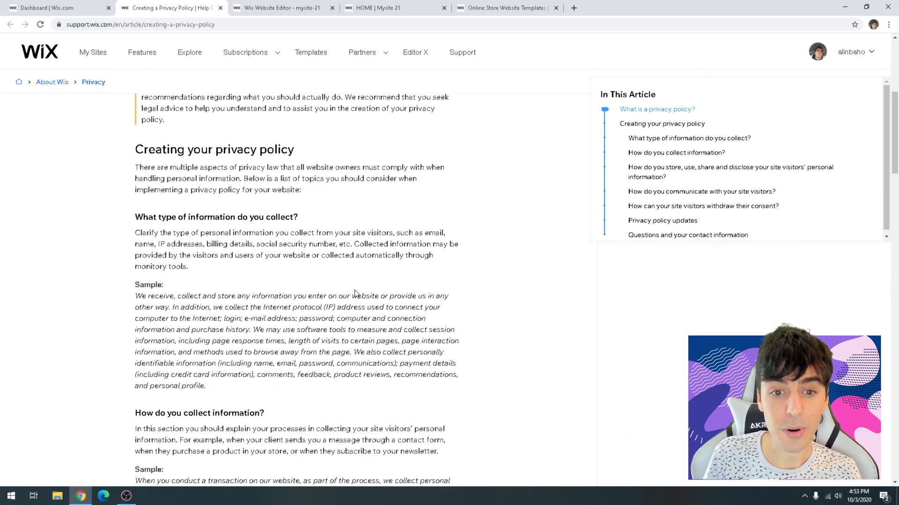
{"action": "triple_click", "coordinate": [344, 306]}
{"action": "key", "text": "ctrl+c"}
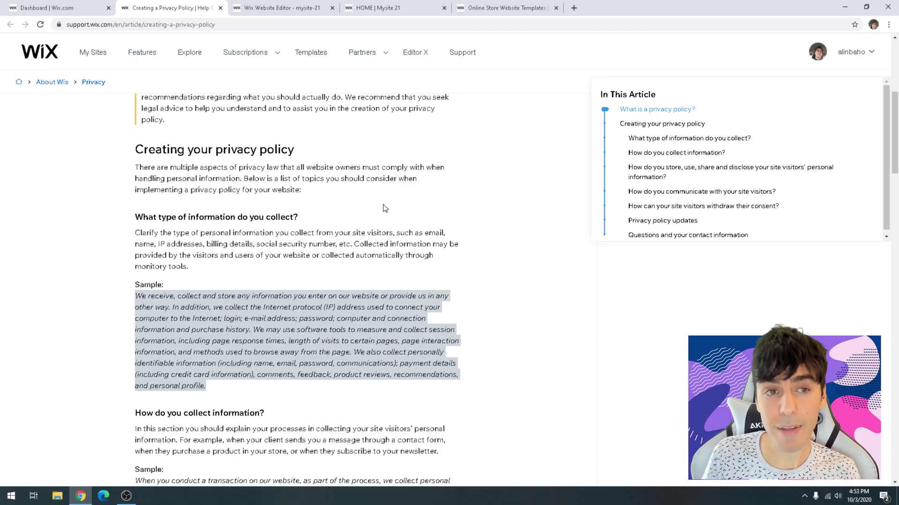
Step: Paste the copied privacy policy sample into the Policy page's paragraph box
{"action": "left_click", "coordinate": [284, 7]}
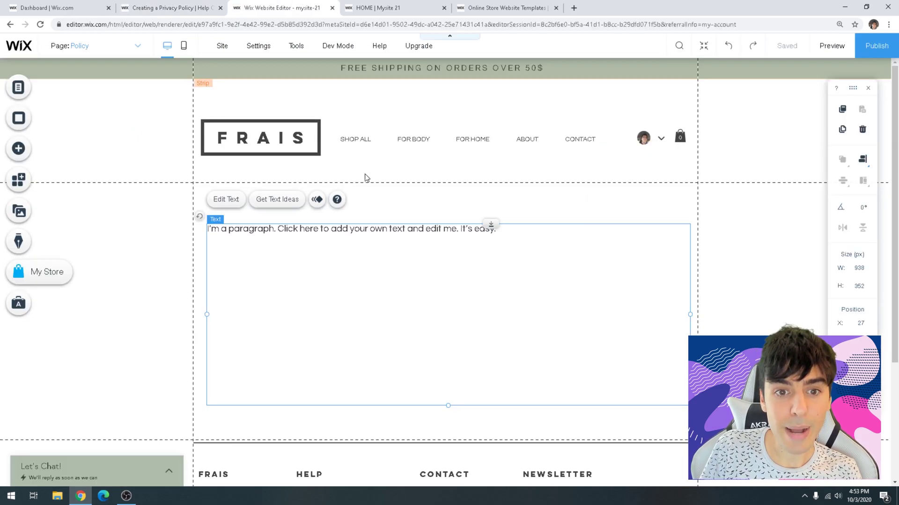
{"action": "double_click", "coordinate": [377, 229]}
{"action": "key", "text": "ctrl+v"}
{"action": "left_click", "coordinate": [162, 302]}
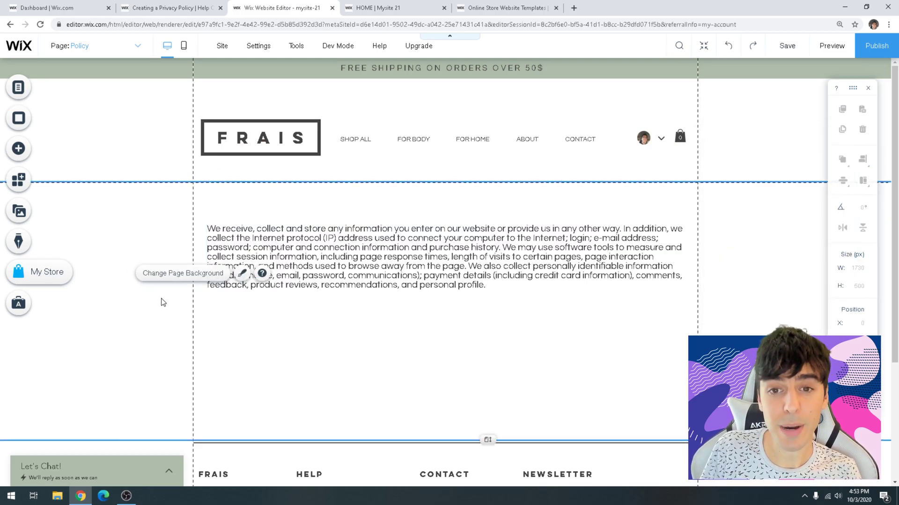
Step: Publish the site, dismiss the confirmation, and return to the cookie banner settings
{"action": "left_click", "coordinate": [18, 88]}
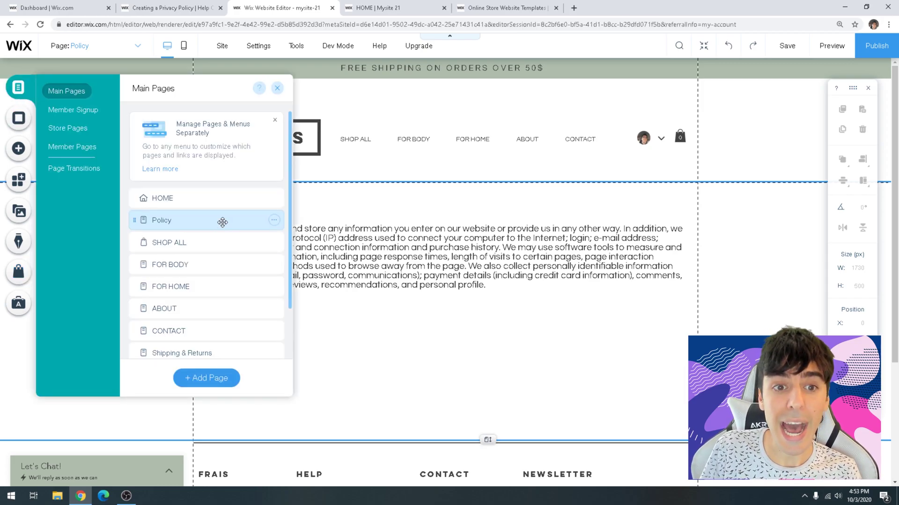
{"action": "left_click", "coordinate": [875, 44]}
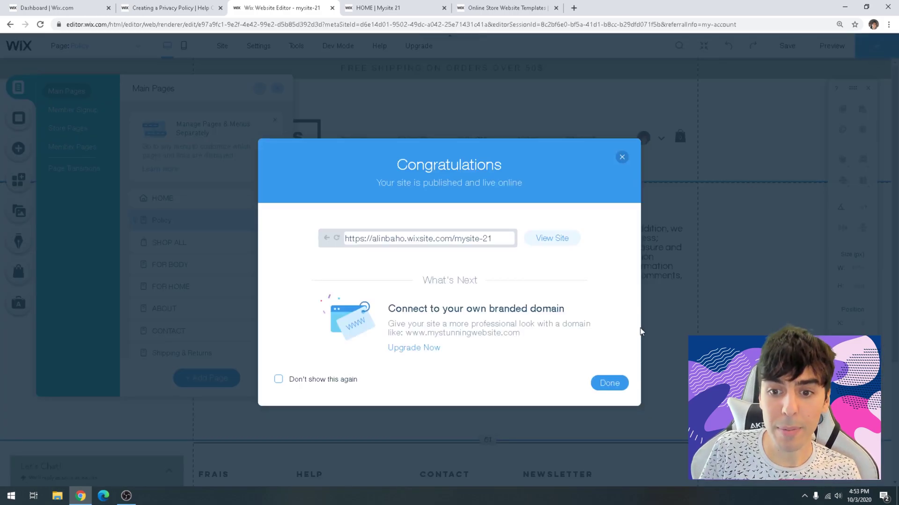
{"action": "left_click", "coordinate": [617, 382]}
{"action": "left_click", "coordinate": [580, 365]}
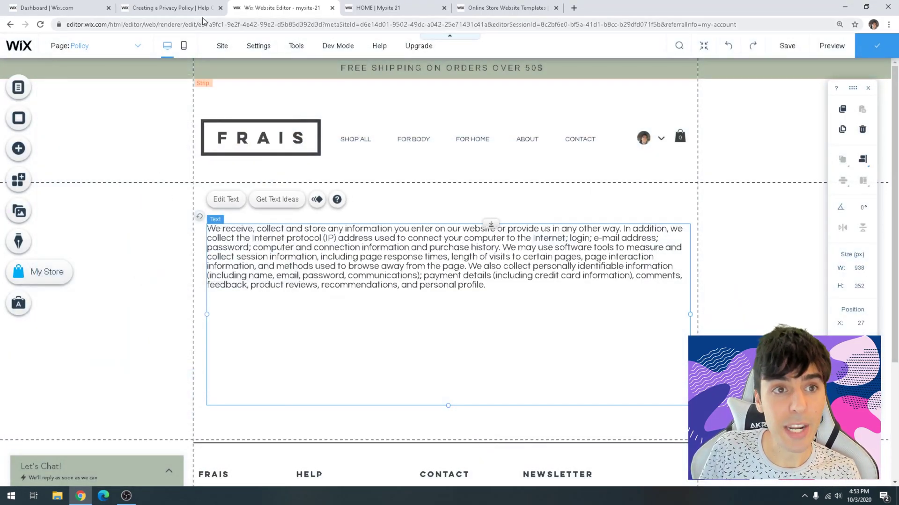
{"action": "left_click", "coordinate": [80, 6]}
Step: Reload the cookie banner settings page after browsing the page list
{"action": "left_click", "coordinate": [515, 305]}
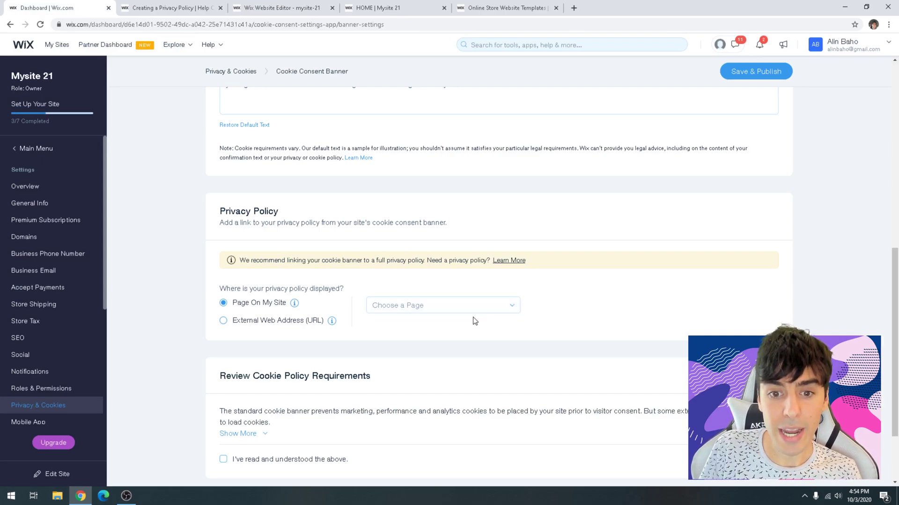
{"action": "left_click", "coordinate": [474, 305]}
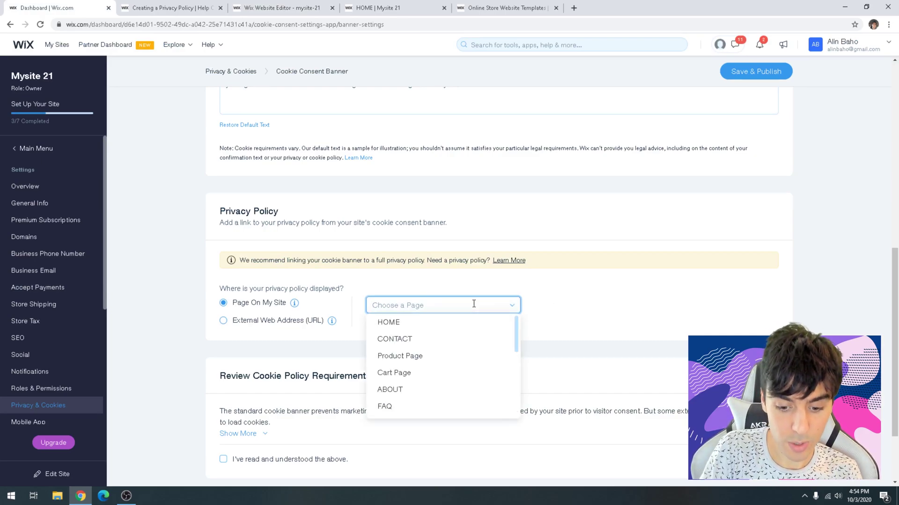
{"action": "scroll", "coordinate": [454, 363], "scroll_direction": "down", "scroll_amount": 6}
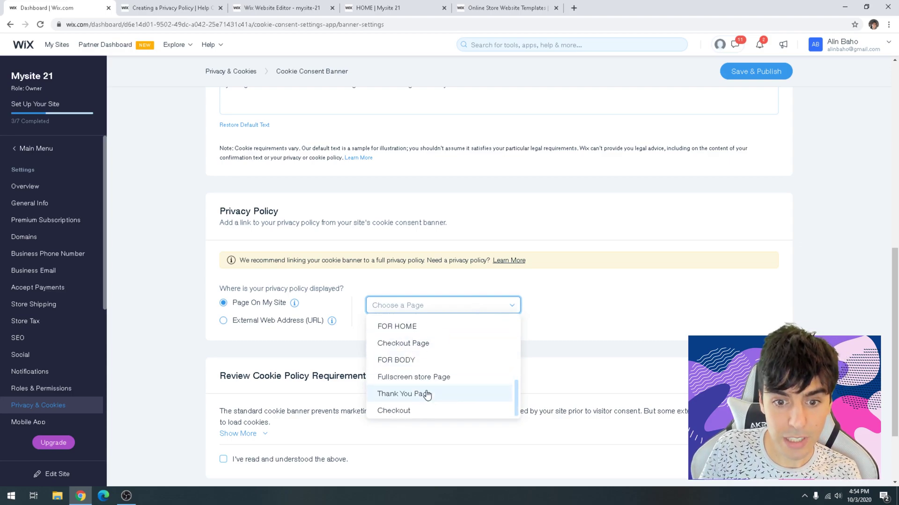
{"action": "scroll", "coordinate": [418, 368], "scroll_direction": "up", "scroll_amount": 3}
{"action": "scroll", "coordinate": [417, 368], "scroll_direction": "up", "scroll_amount": 10}
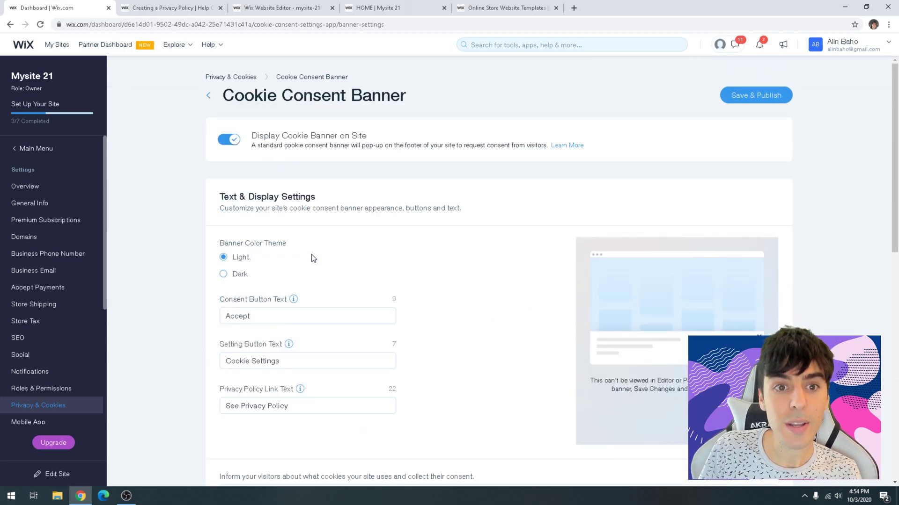
{"action": "right_click", "coordinate": [397, 115]}
{"action": "left_click", "coordinate": [443, 143]}
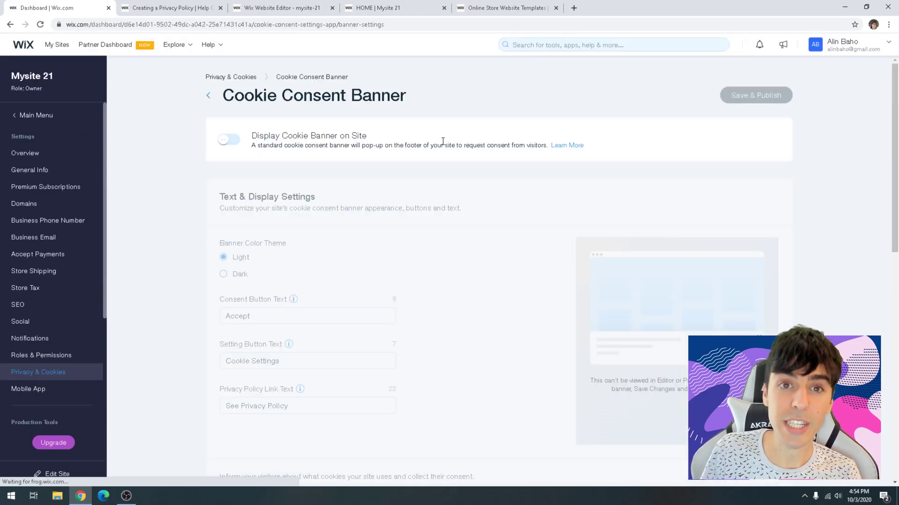
Step: Turn on Display Cookie Banner and choose Store Policy as the privacy policy page
{"action": "left_click", "coordinate": [228, 139]}
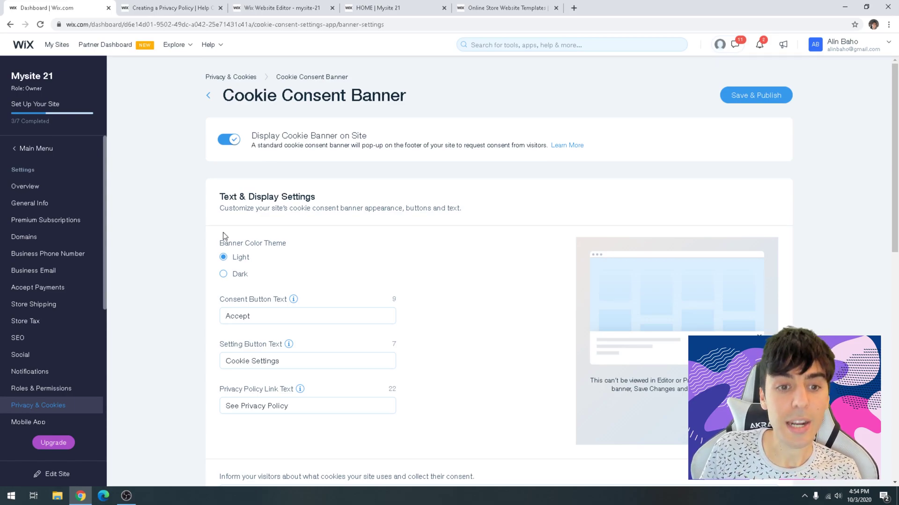
{"action": "scroll", "coordinate": [241, 281], "scroll_direction": "down", "scroll_amount": 4}
{"action": "scroll", "coordinate": [383, 318], "scroll_direction": "down", "scroll_amount": 4}
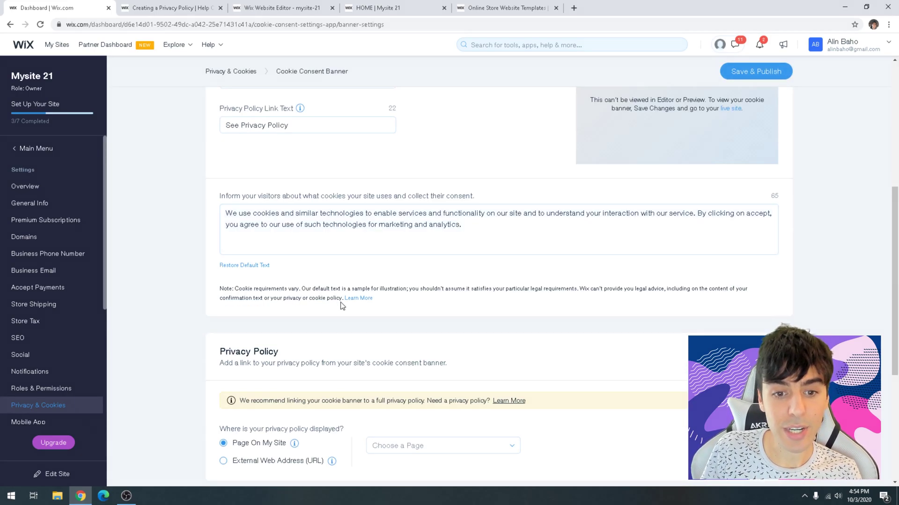
{"action": "left_click", "coordinate": [402, 352]}
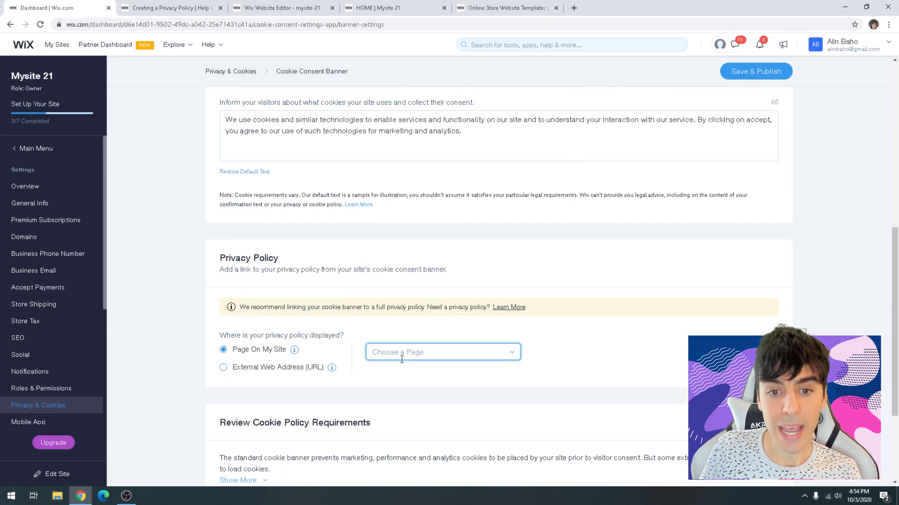
{"action": "scroll", "coordinate": [419, 403], "scroll_direction": "down", "scroll_amount": 5}
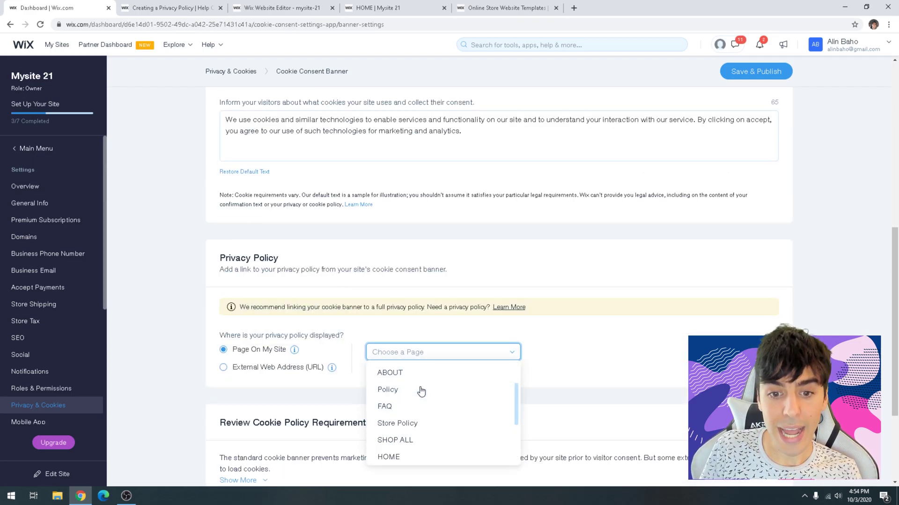
{"action": "scroll", "coordinate": [418, 392], "scroll_direction": "up", "scroll_amount": 2}
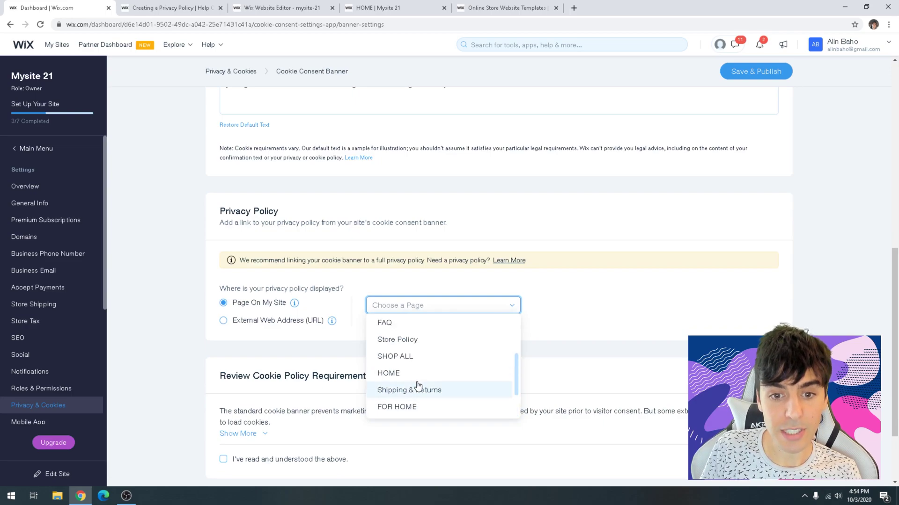
{"action": "left_click", "coordinate": [412, 345]}
{"action": "scroll", "coordinate": [433, 338], "scroll_direction": "down", "scroll_amount": 2}
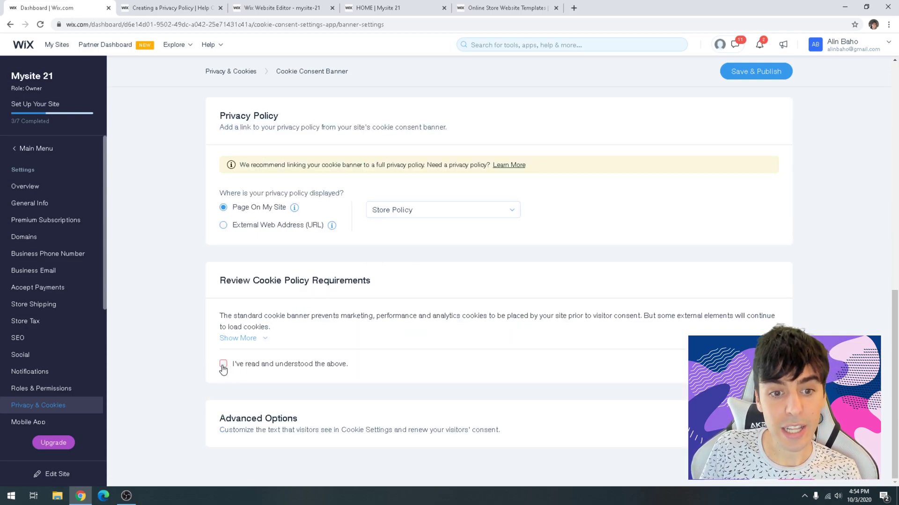
{"action": "scroll", "coordinate": [585, 303], "scroll_direction": "up", "scroll_amount": 6}
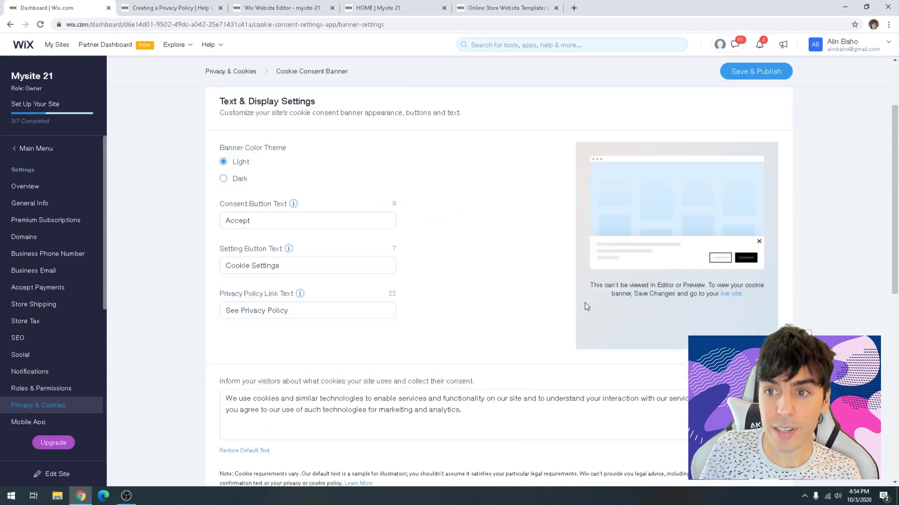
Step: Save & Publish the banner and view its consent message on the live site
{"action": "left_click", "coordinate": [749, 72]}
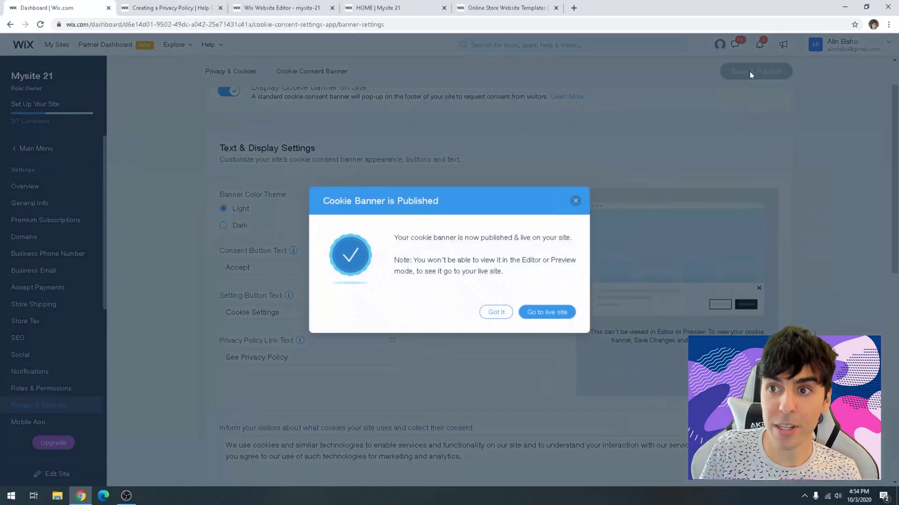
{"action": "left_click", "coordinate": [541, 316]}
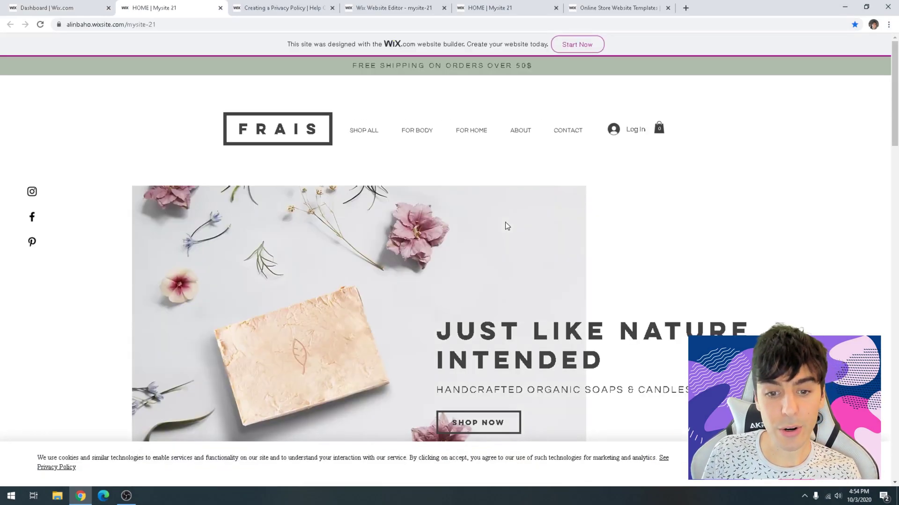
{"action": "scroll", "coordinate": [506, 225], "scroll_direction": "down", "scroll_amount": 10}
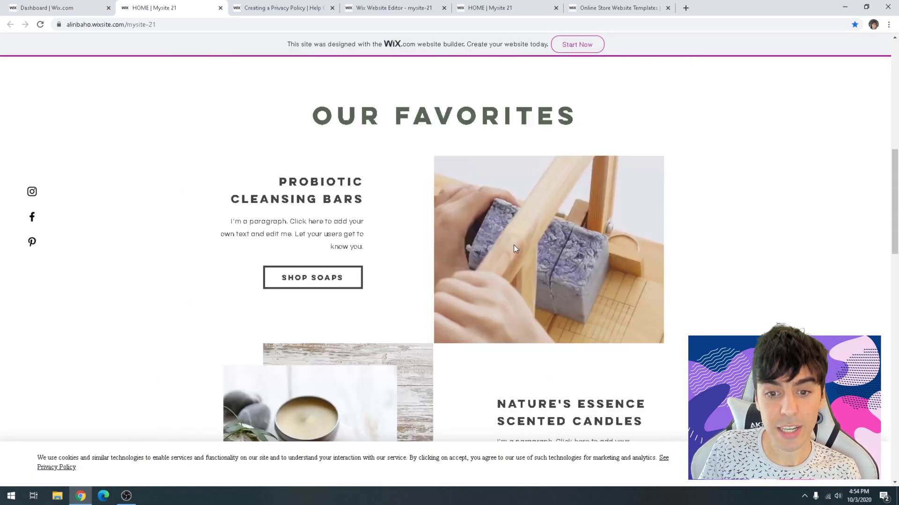
{"action": "scroll", "coordinate": [513, 245], "scroll_direction": "up", "scroll_amount": 4}
{"action": "scroll", "coordinate": [515, 256], "scroll_direction": "up", "scroll_amount": 6}
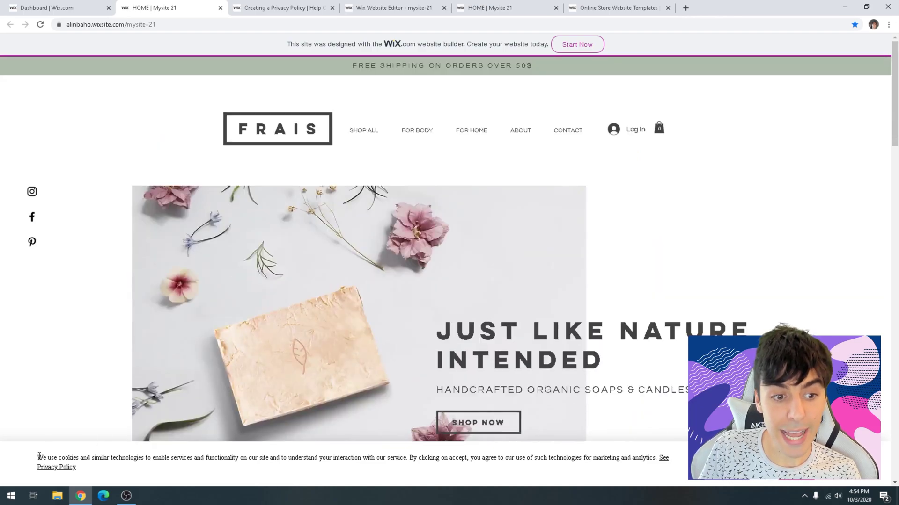
{"action": "left_click_drag", "start_coordinate": [39, 457], "coordinate": [669, 456]}
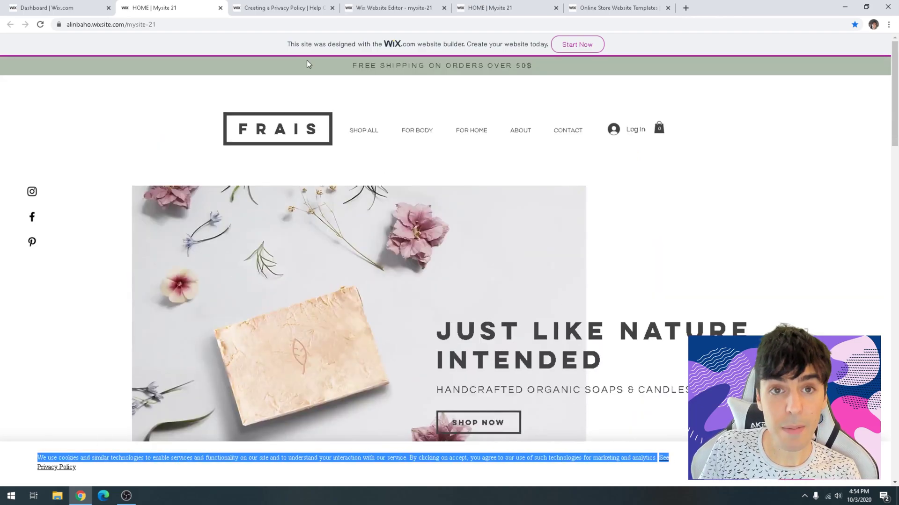
Step: Compare the banner settings with the live home page, ending back on the settings
{"action": "left_click", "coordinate": [68, 5]}
{"action": "scroll", "coordinate": [432, 363], "scroll_direction": "down", "scroll_amount": 2}
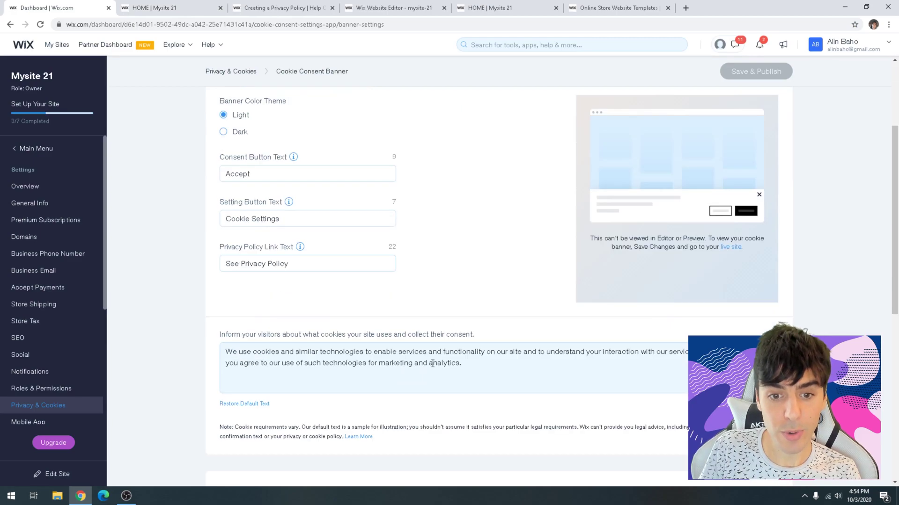
{"action": "left_click_drag", "start_coordinate": [432, 364], "coordinate": [209, 349]}
{"action": "left_click", "coordinate": [209, 348]}
{"action": "scroll", "coordinate": [257, 337], "scroll_direction": "down", "scroll_amount": 6}
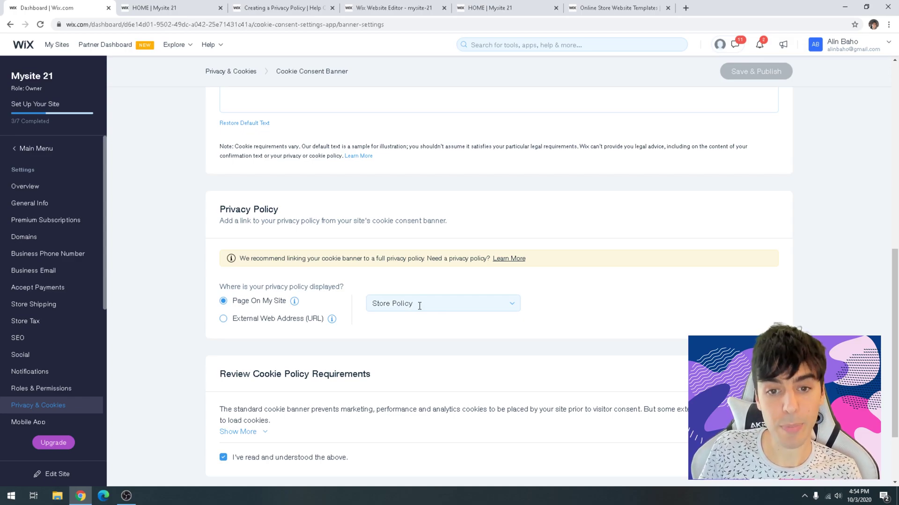
{"action": "left_click", "coordinate": [178, 7]}
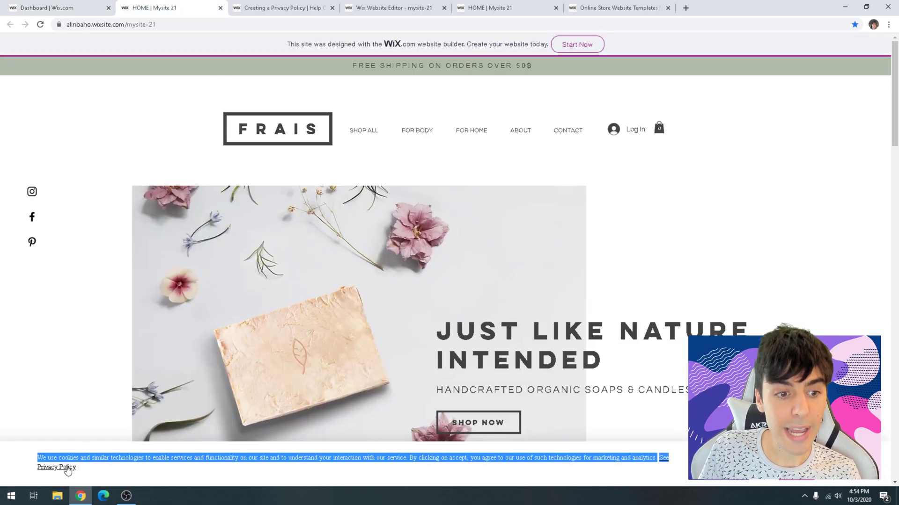
{"action": "left_click", "coordinate": [267, 465]}
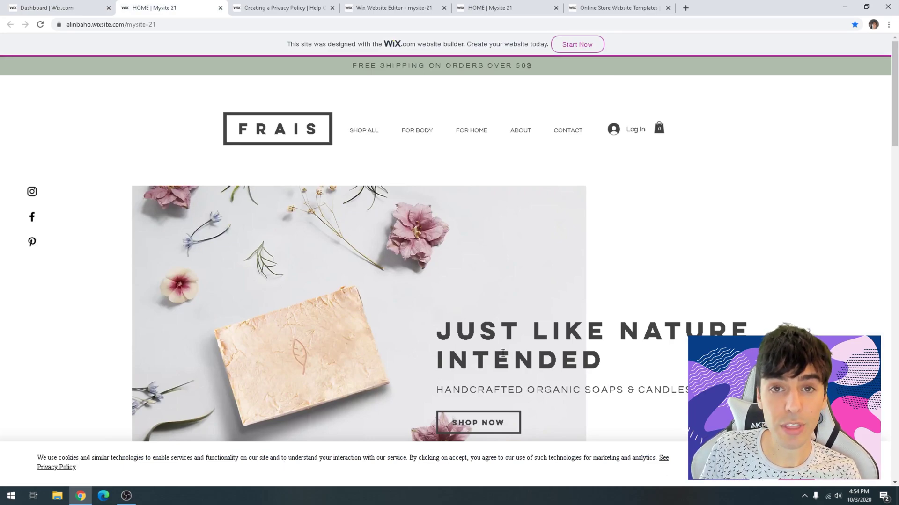
{"action": "left_click", "coordinate": [56, 7]}
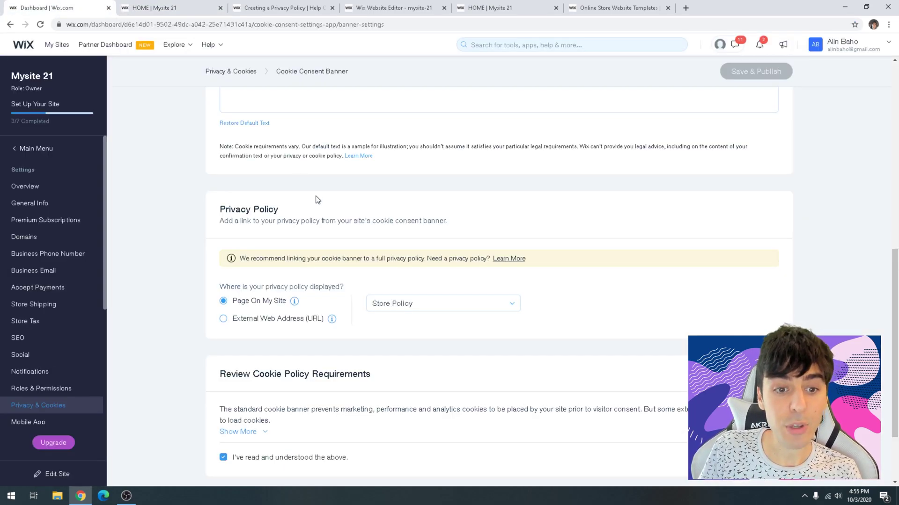
{"action": "scroll", "coordinate": [317, 200], "scroll_direction": "down", "scroll_amount": 2}
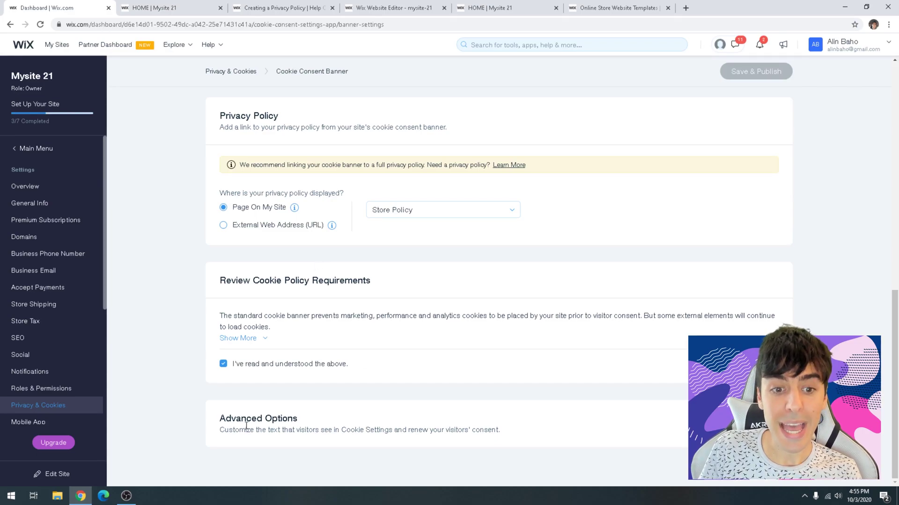
Step: Open the banner's Advanced Options and expand Customize Cookie Categories Text
{"action": "left_click", "coordinate": [450, 421]}
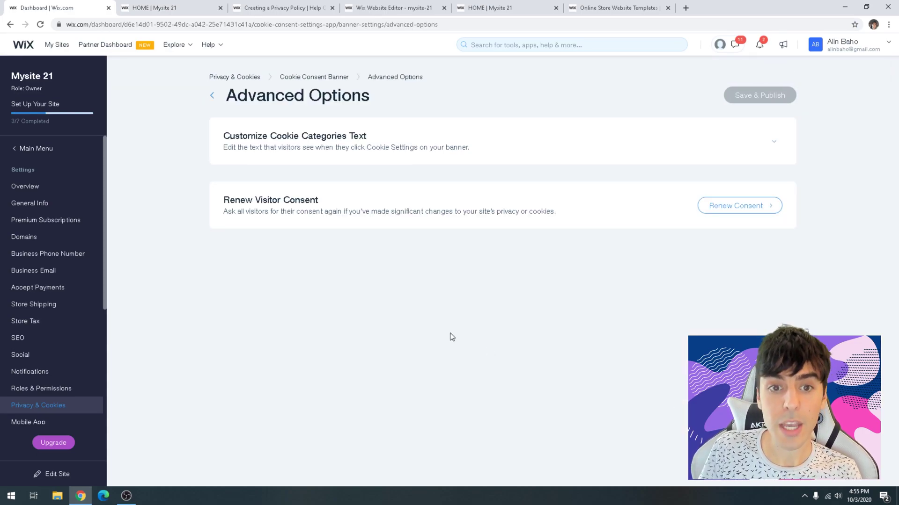
{"action": "left_click", "coordinate": [773, 143]}
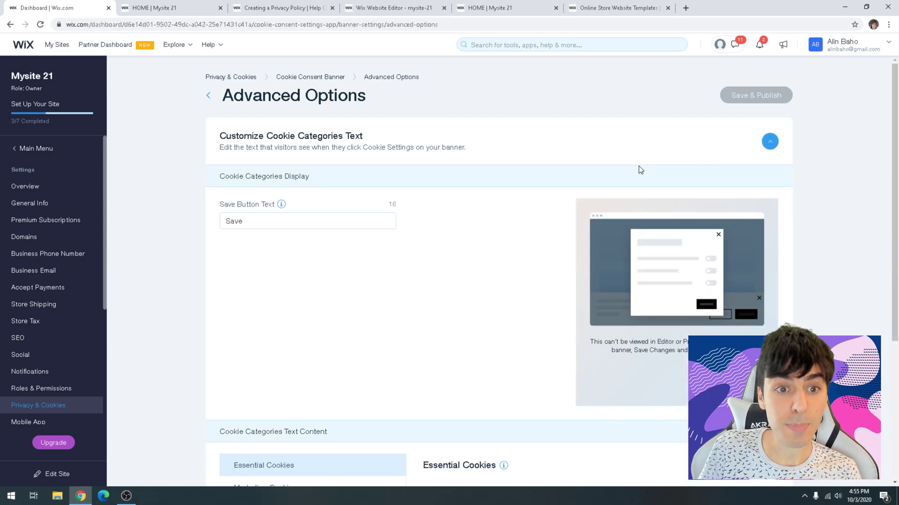
{"action": "scroll", "coordinate": [503, 206], "scroll_direction": "down", "scroll_amount": 1}
{"action": "scroll", "coordinate": [502, 206], "scroll_direction": "down", "scroll_amount": 3}
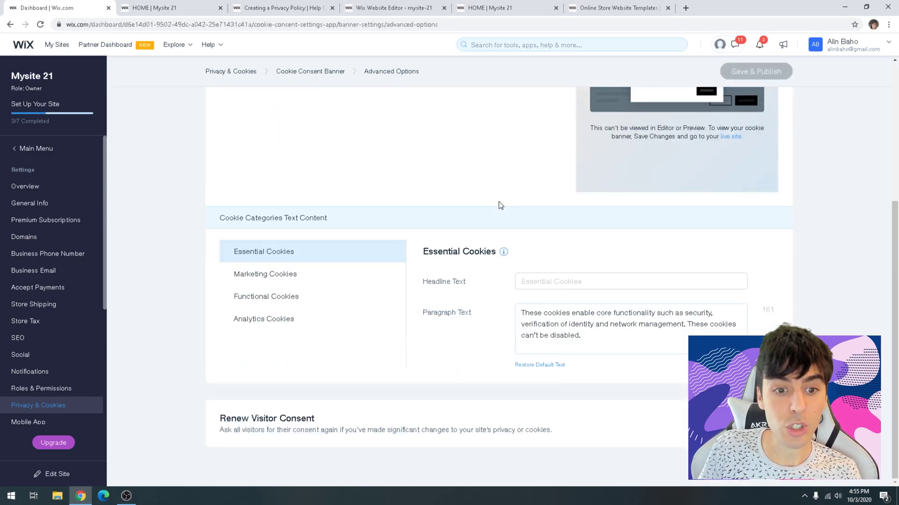
Step: Review the Essential, Marketing, Functional and Analytics Cookies headline and paragraph texts
{"action": "left_click", "coordinate": [309, 277]}
{"action": "left_click", "coordinate": [304, 298]}
{"action": "left_click", "coordinate": [297, 321]}
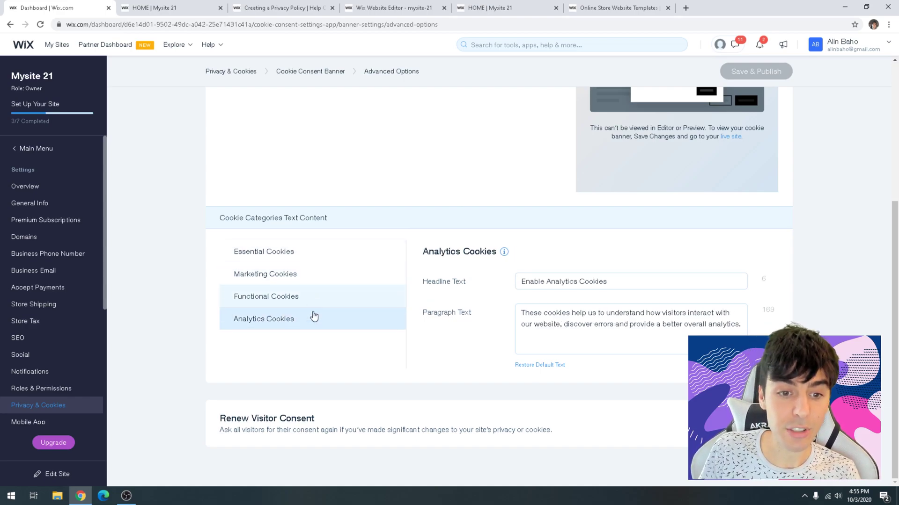
{"action": "left_click", "coordinate": [312, 274]}
{"action": "left_click", "coordinate": [315, 260]}
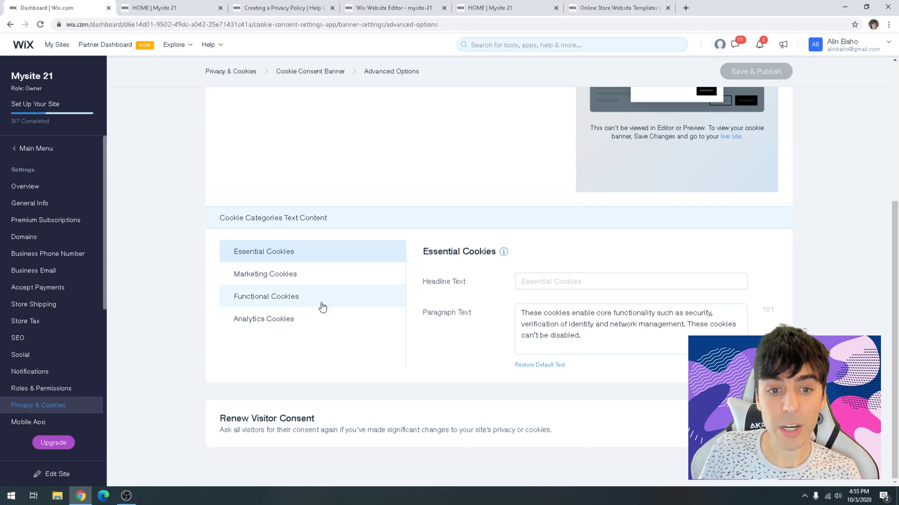
{"action": "left_click", "coordinate": [322, 304]}
{"action": "left_click", "coordinate": [311, 277]}
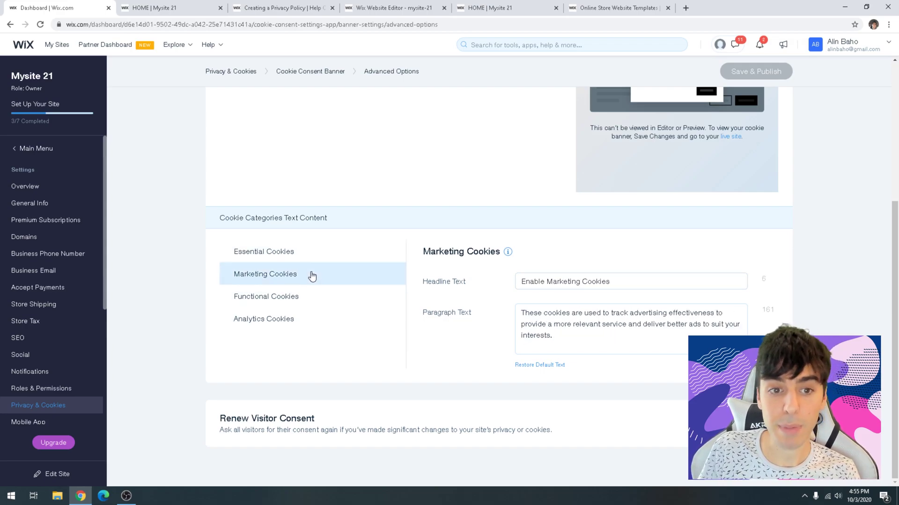
{"action": "left_click", "coordinate": [307, 255]}
{"action": "left_click", "coordinate": [293, 319]}
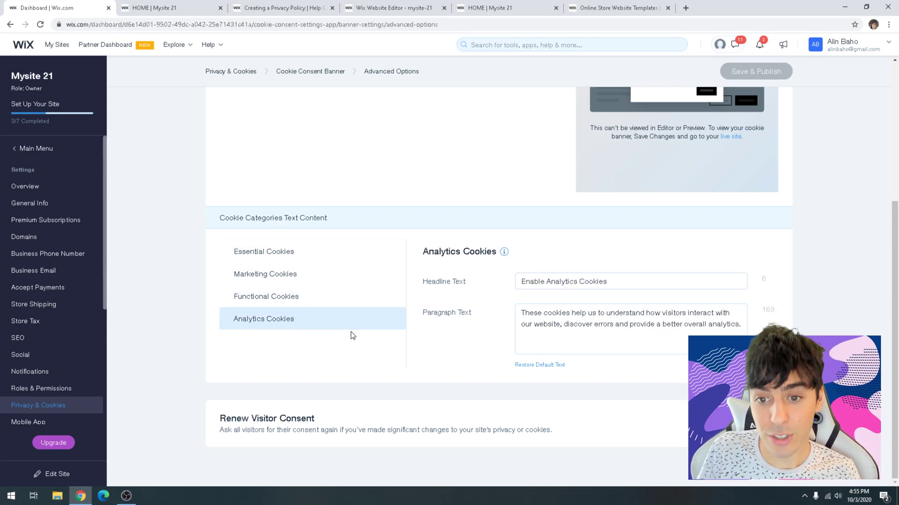
{"action": "scroll", "coordinate": [353, 336], "scroll_direction": "up", "scroll_amount": 1}
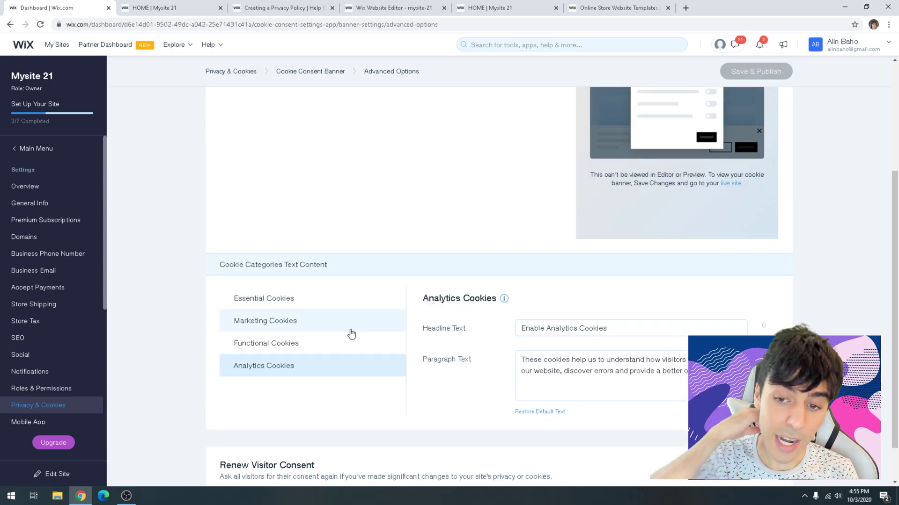
{"action": "scroll", "coordinate": [351, 333], "scroll_direction": "up", "scroll_amount": 4}
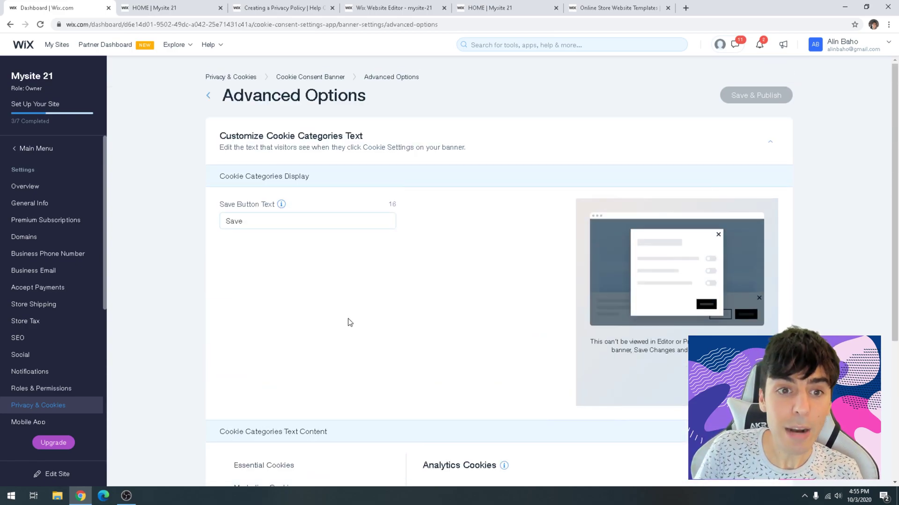
Step: Collapse the category texts and renew visitor consent, confirming in the dialog
{"action": "left_click", "coordinate": [768, 148]}
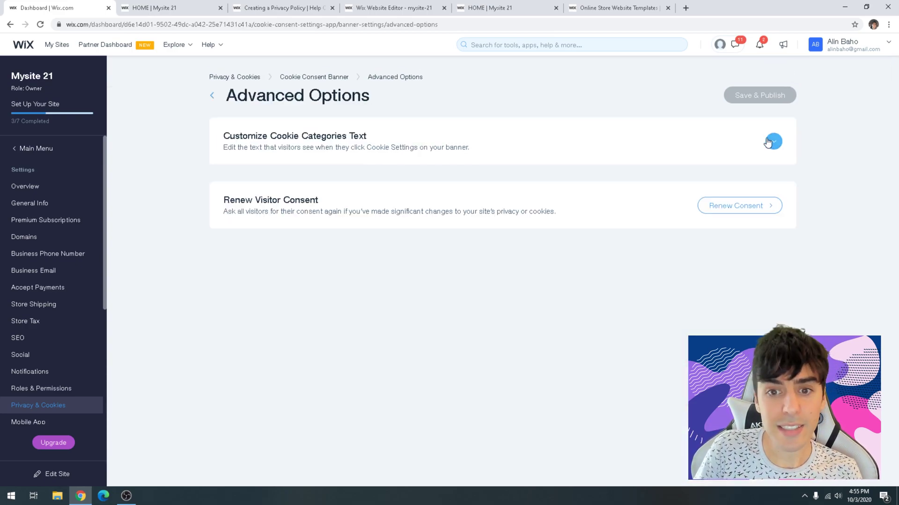
{"action": "left_click", "coordinate": [756, 206]}
{"action": "left_click", "coordinate": [555, 304]}
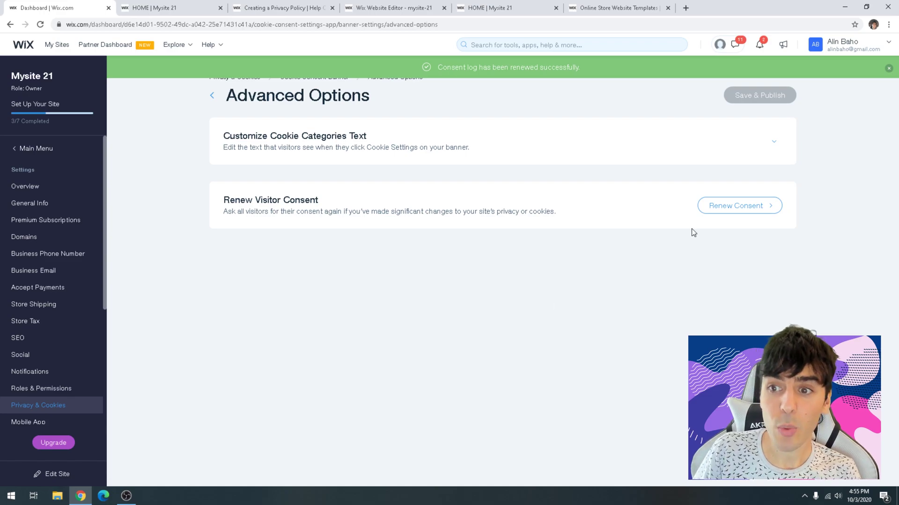
{"action": "left_click", "coordinate": [732, 207]}
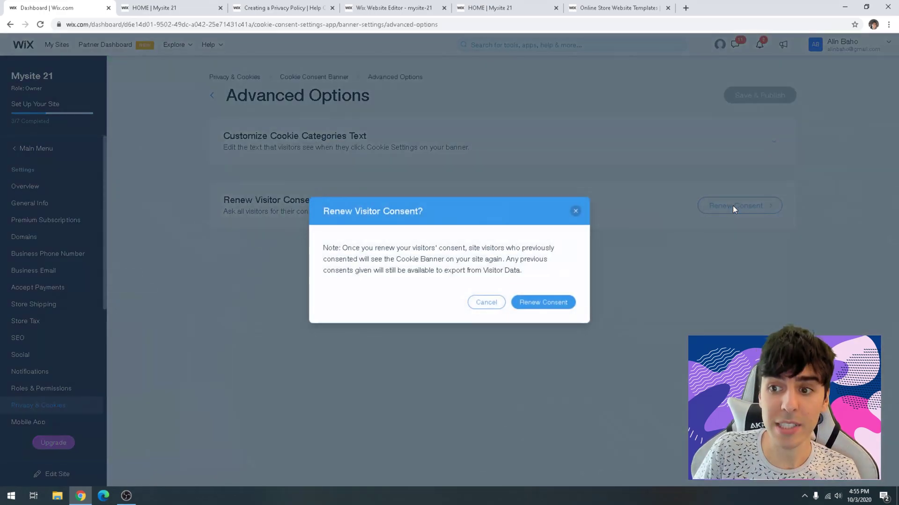
{"action": "left_click", "coordinate": [556, 305]}
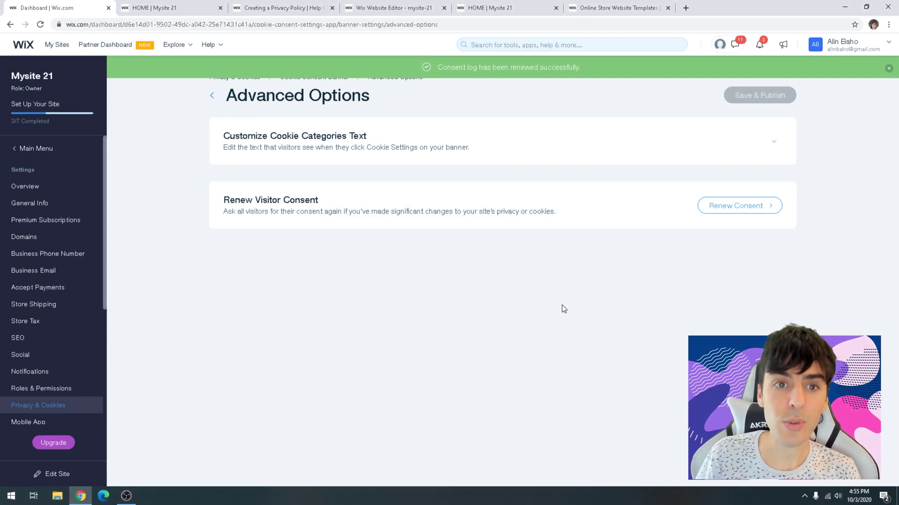
Step: Return to the Cookie Consent Banner settings and scroll through them
{"action": "left_click", "coordinate": [213, 96]}
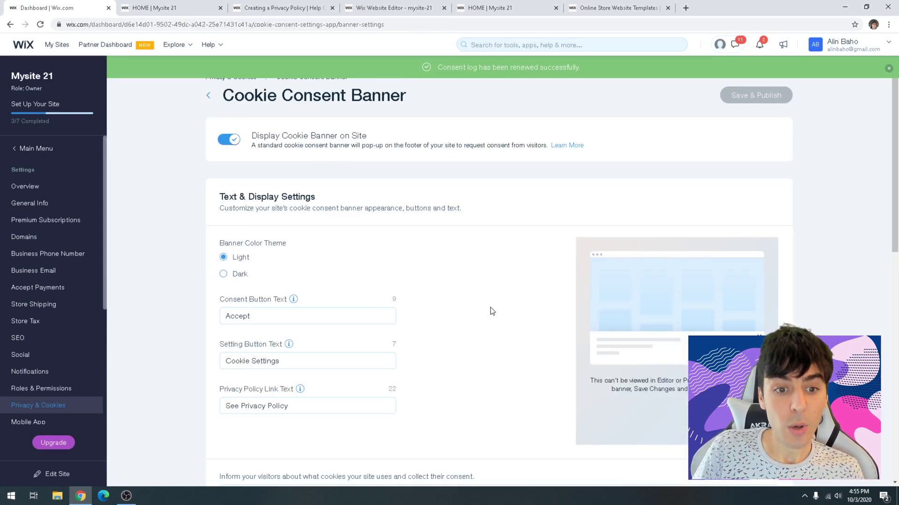
{"action": "scroll", "coordinate": [489, 306], "scroll_direction": "down", "scroll_amount": 7}
{"action": "scroll", "coordinate": [486, 303], "scroll_direction": "down", "scroll_amount": 2}
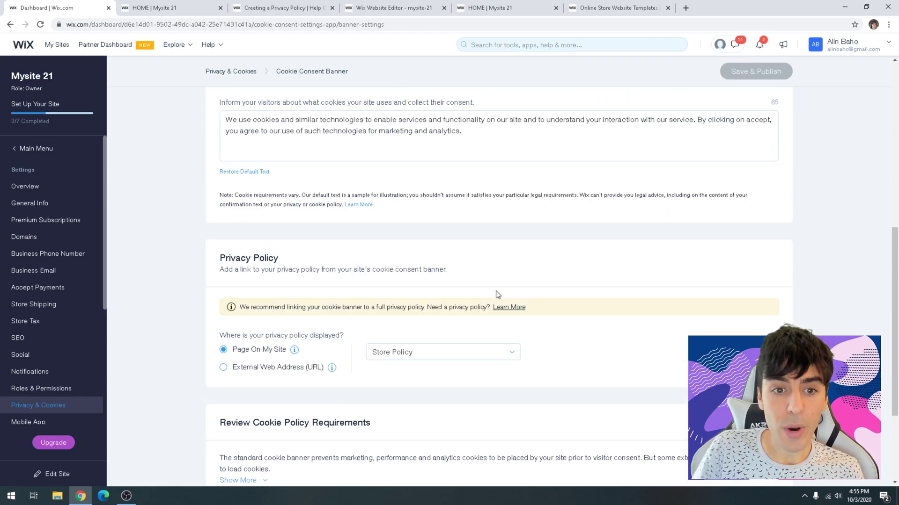
{"action": "scroll", "coordinate": [498, 294], "scroll_direction": "up", "scroll_amount": 9}
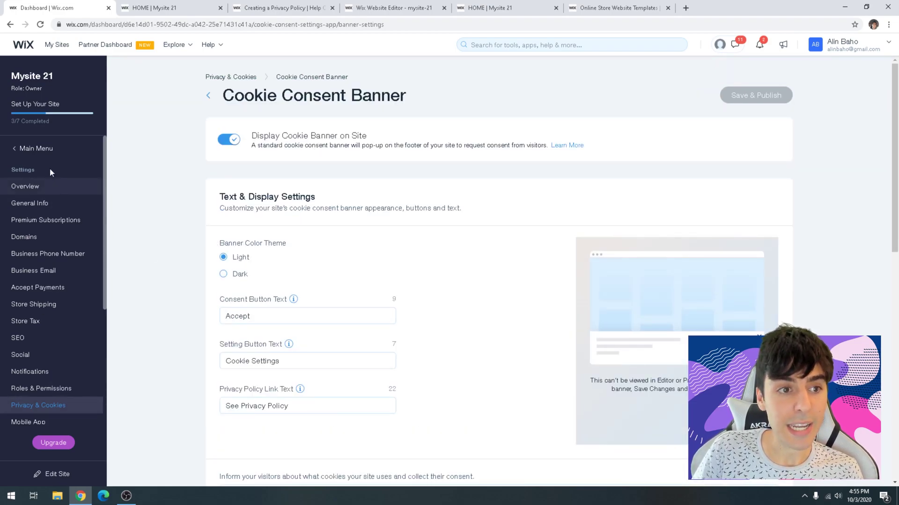
Step: Reach the cookie banner settings again via Dashboard home, Settings and Privacy & Cookies
{"action": "left_click", "coordinate": [47, 149]}
{"action": "left_click", "coordinate": [48, 150]}
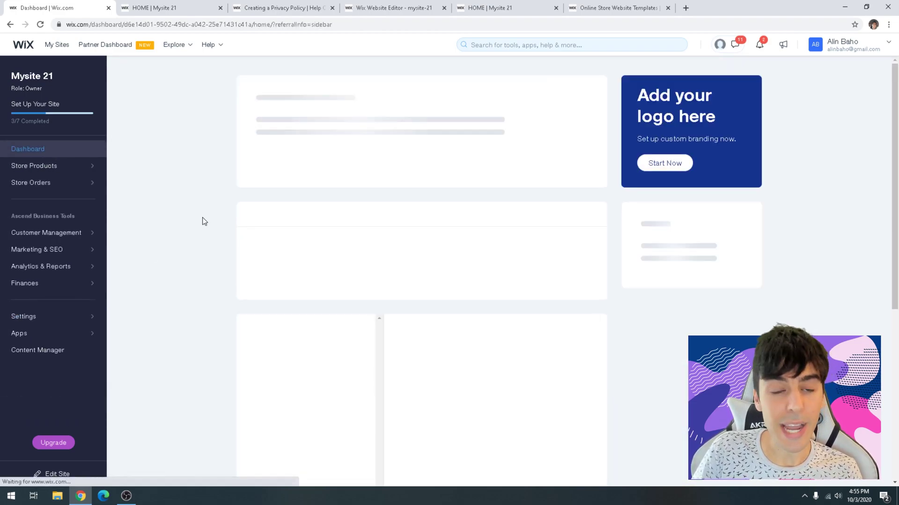
{"action": "left_click", "coordinate": [44, 321]}
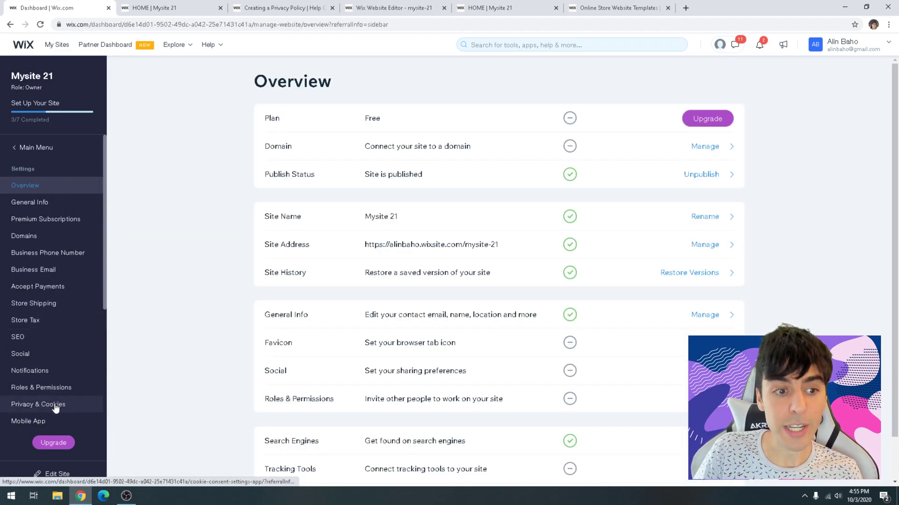
{"action": "left_click", "coordinate": [53, 405]}
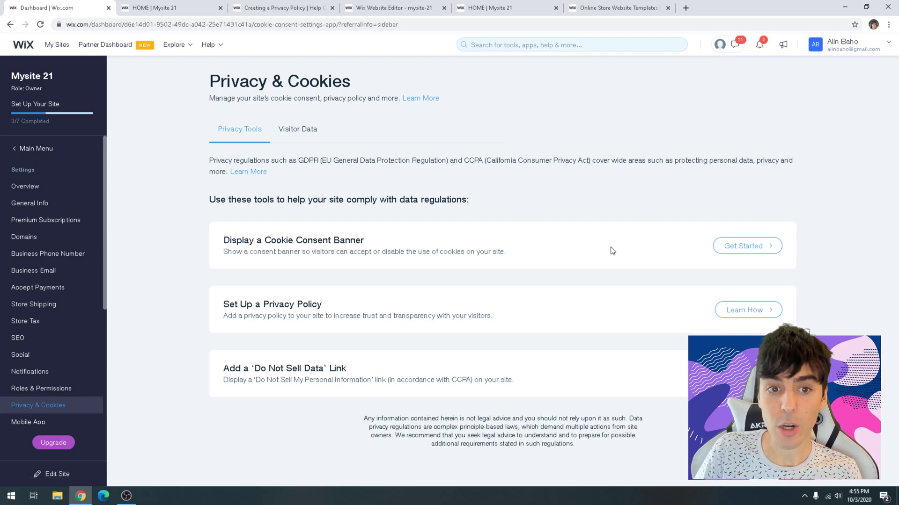
{"action": "left_click", "coordinate": [760, 254]}
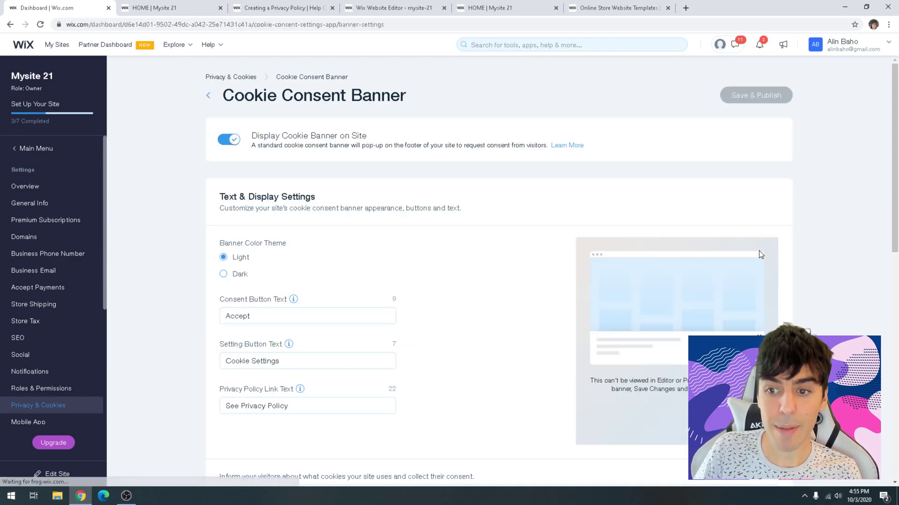
{"action": "scroll", "coordinate": [399, 266], "scroll_direction": "down", "scroll_amount": 1}
{"action": "scroll", "coordinate": [403, 200], "scroll_direction": "down", "scroll_amount": 8}
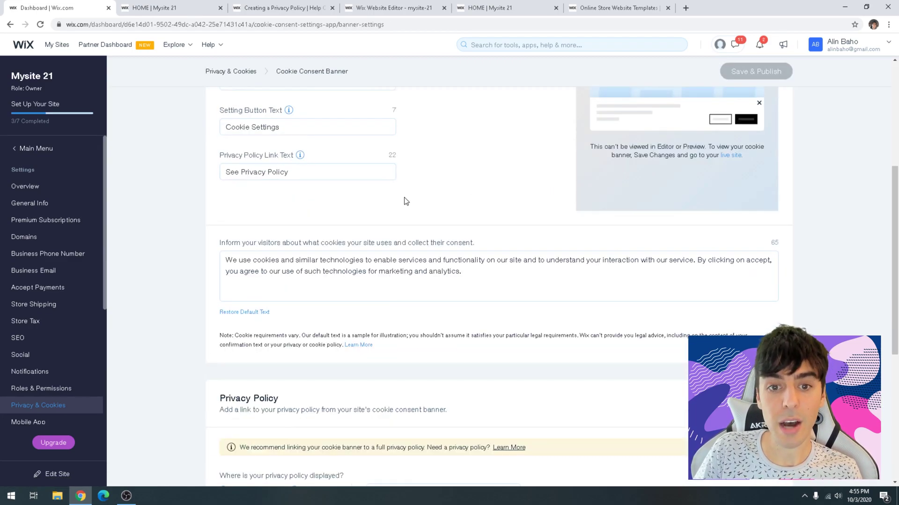
{"action": "scroll", "coordinate": [429, 196], "scroll_direction": "up", "scroll_amount": 6}
Step: Reload the live site and open the banner's Cookie Settings window
{"action": "left_click", "coordinate": [526, 5]}
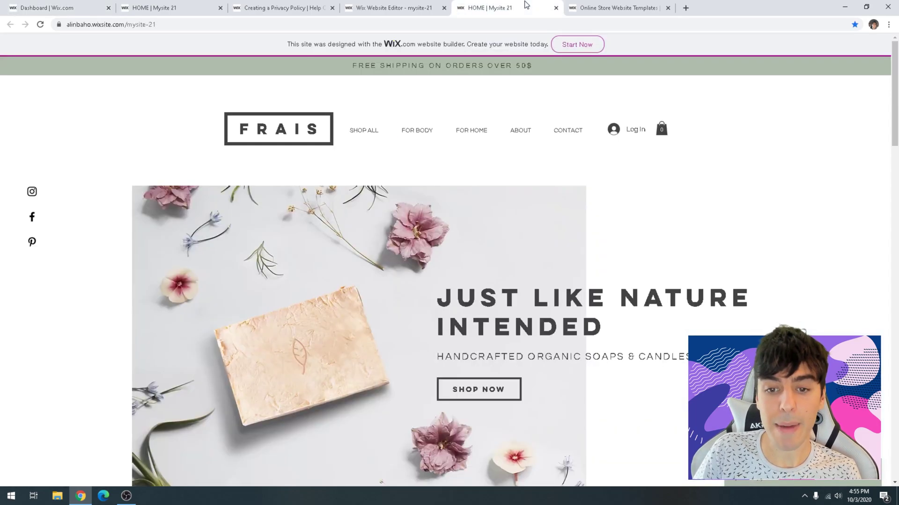
{"action": "right_click", "coordinate": [497, 180]}
{"action": "left_click", "coordinate": [527, 205]}
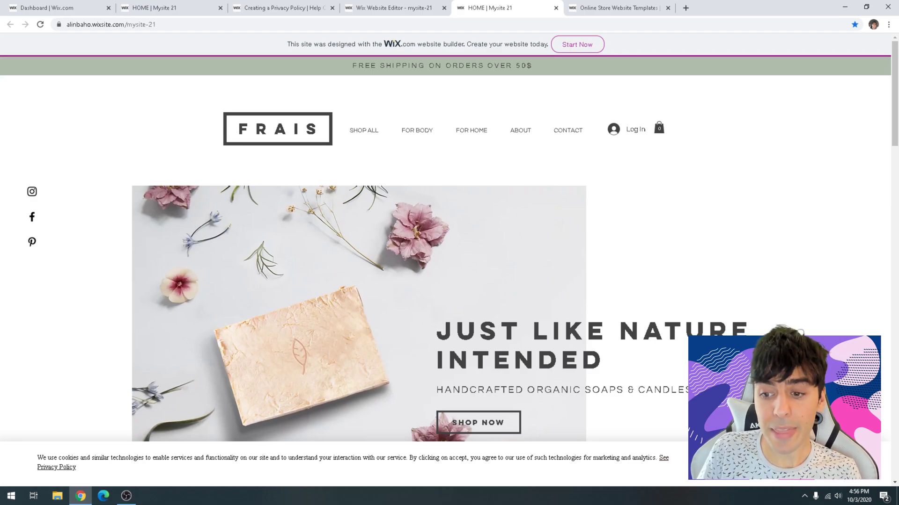
{"action": "left_click", "coordinate": [749, 462]}
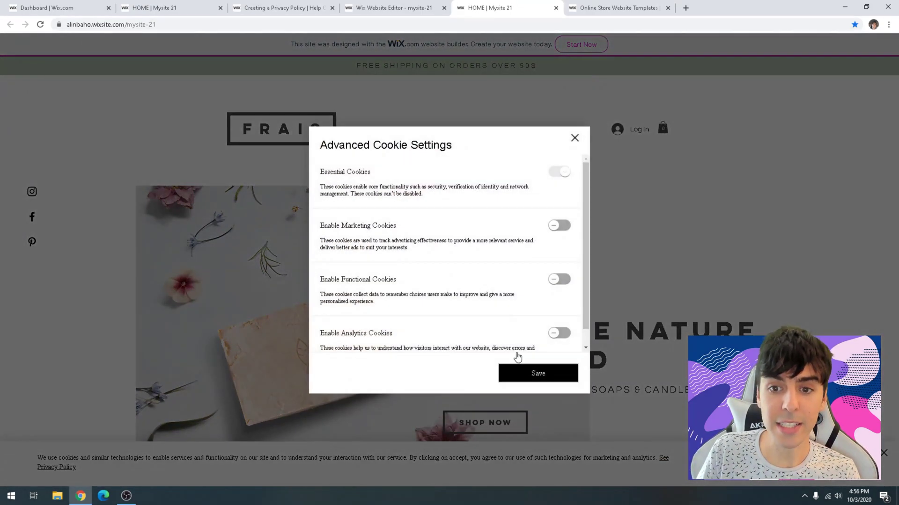
Step: Highlight the Essential, Marketing and Functional cookie labels in Advanced Cookie Settings
{"action": "left_click_drag", "start_coordinate": [344, 225], "coordinate": [396, 225]}
{"action": "left_click", "coordinate": [395, 257]}
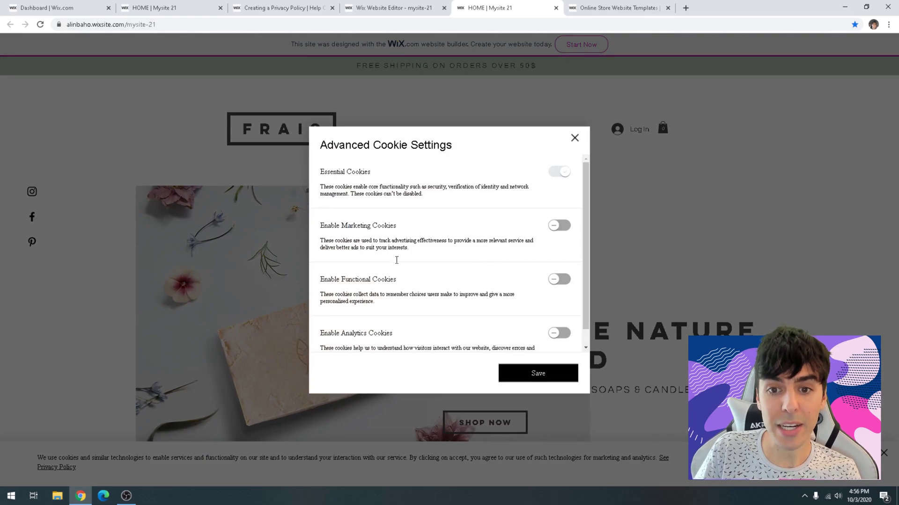
{"action": "left_click_drag", "start_coordinate": [344, 279], "coordinate": [374, 279]}
{"action": "left_click", "coordinate": [495, 238]}
{"action": "left_click_drag", "start_coordinate": [328, 171], "coordinate": [376, 180]}
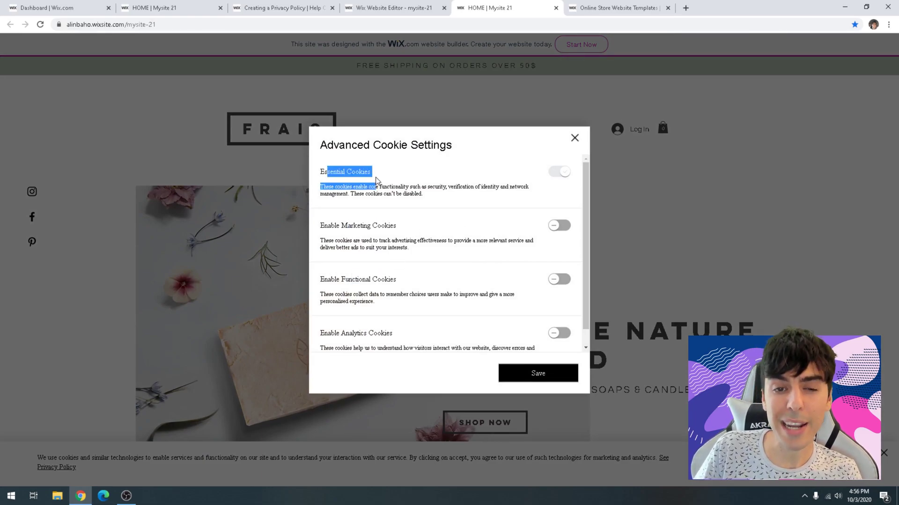
{"action": "left_click_drag", "start_coordinate": [320, 225], "coordinate": [568, 228]}
{"action": "left_click", "coordinate": [568, 228]}
Step: Switch on Marketing, Functional and Analytics cookies, then close Advanced Cookie Settings
{"action": "left_click", "coordinate": [564, 226]}
{"action": "left_click", "coordinate": [559, 279]}
{"action": "left_click", "coordinate": [562, 333]}
{"action": "scroll", "coordinate": [538, 319], "scroll_direction": "down", "scroll_amount": 1}
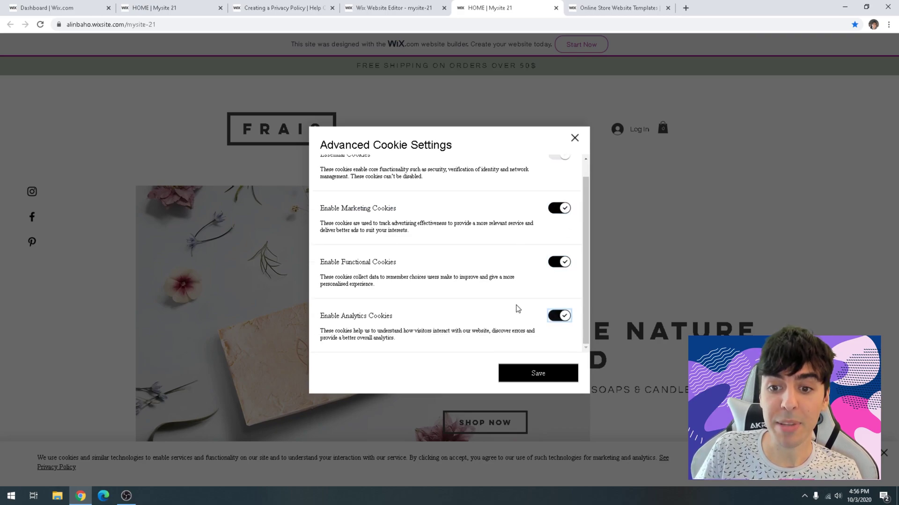
{"action": "left_click_drag", "start_coordinate": [334, 316], "coordinate": [368, 316]}
{"action": "left_click_drag", "start_coordinate": [340, 263], "coordinate": [381, 263]}
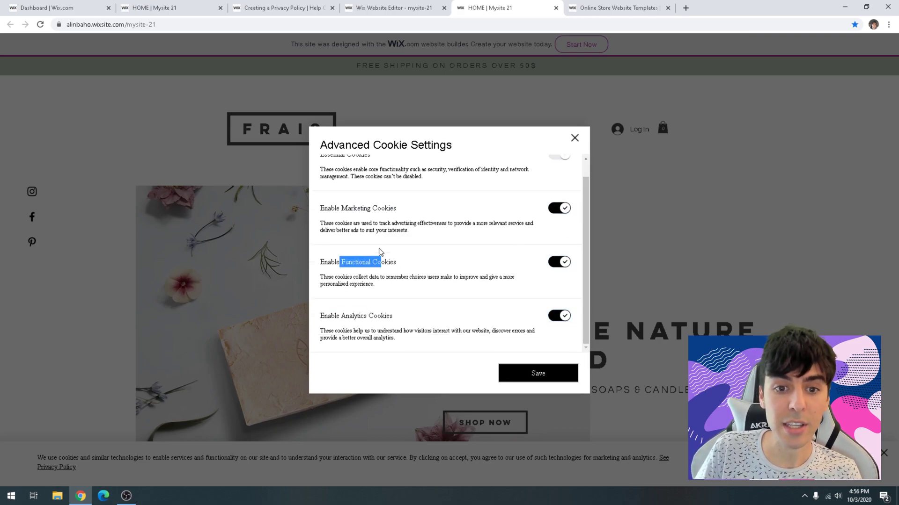
{"action": "scroll", "coordinate": [370, 253], "scroll_direction": "up", "scroll_amount": 1}
{"action": "left_click", "coordinate": [358, 227]}
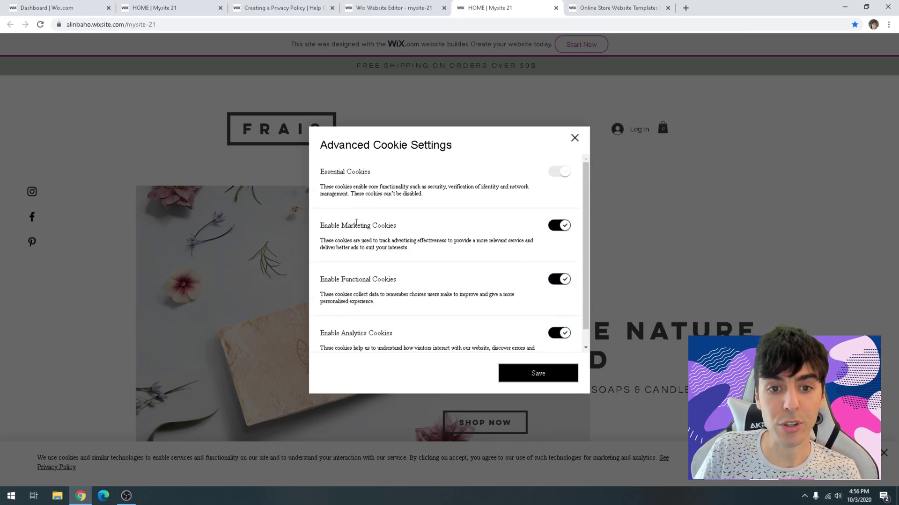
{"action": "left_click", "coordinate": [574, 138]}
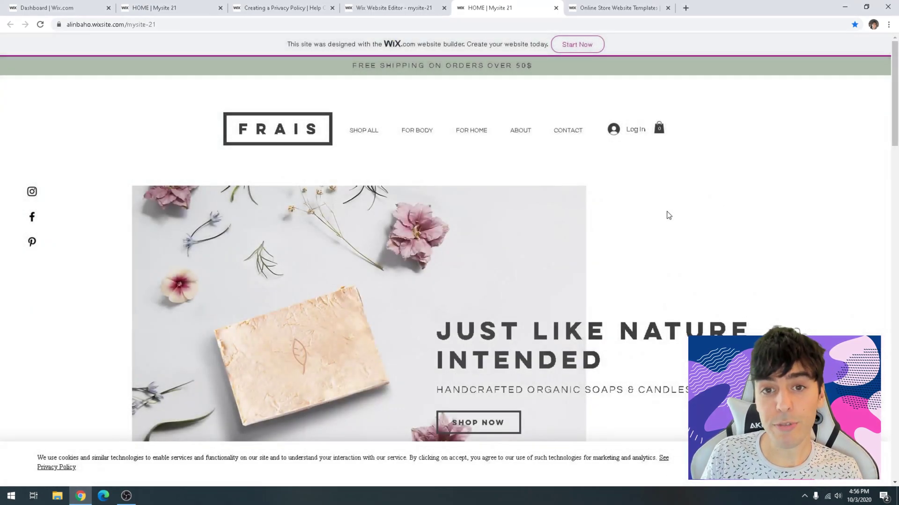